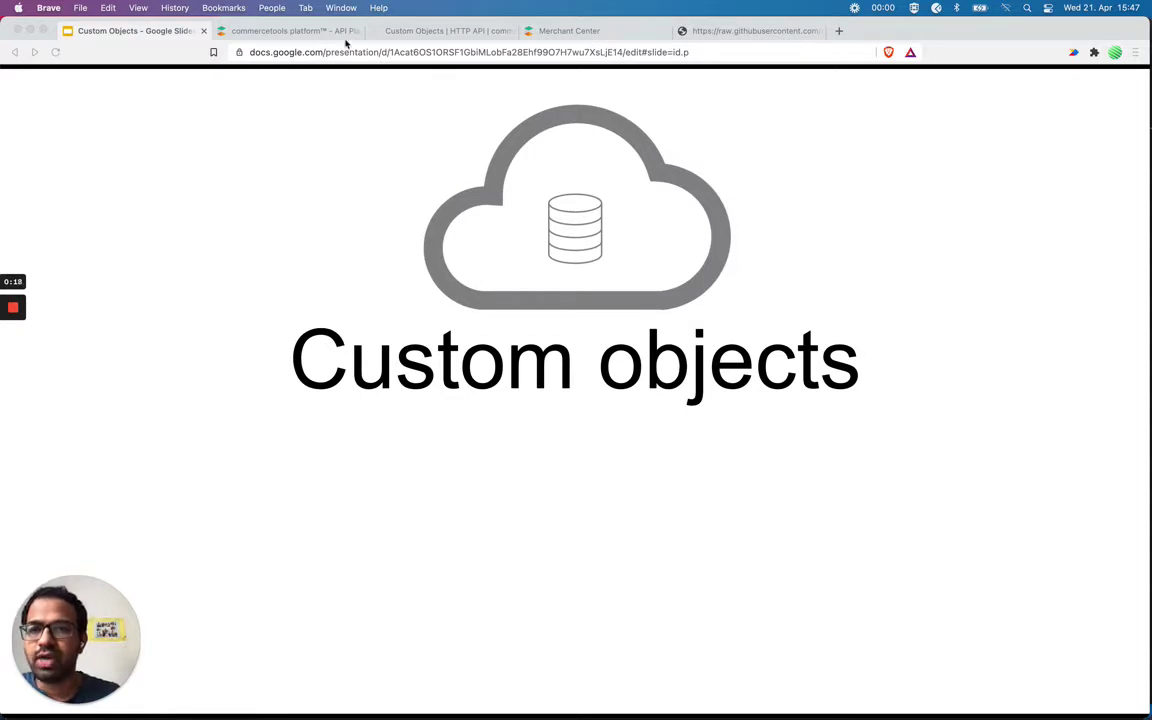
- Set the Playground request to the Create command on the Custom Objects endpoint
{"action": "left_click", "coordinate": [295, 31]}
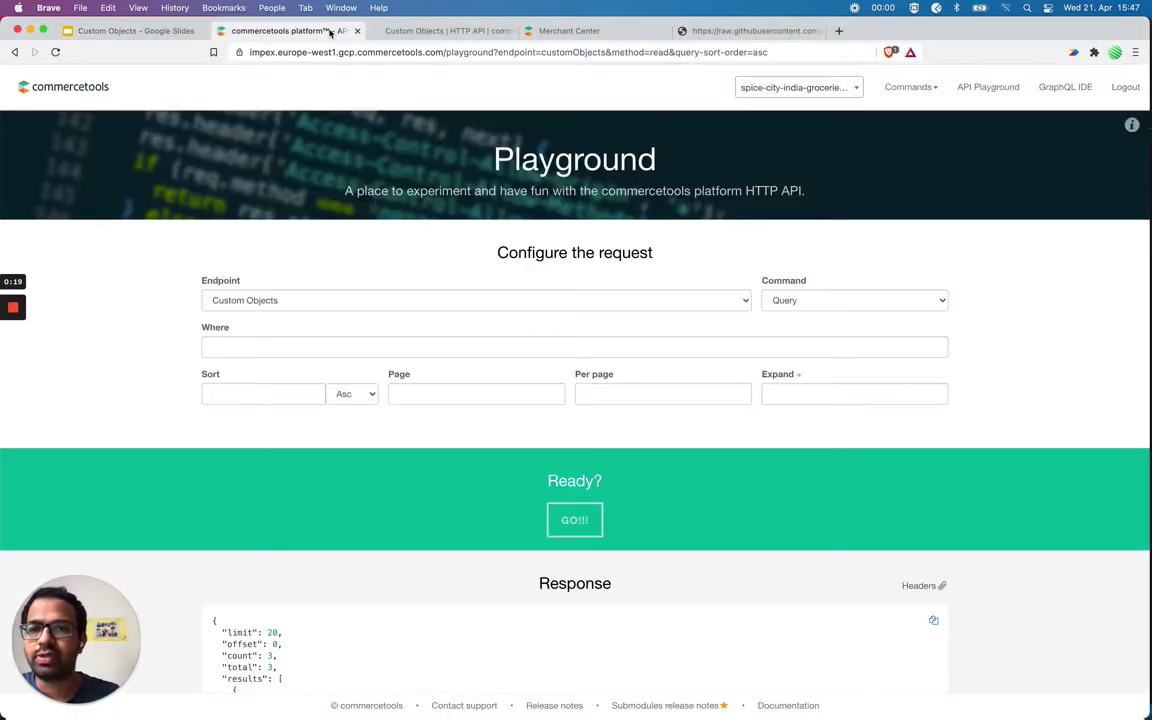
{"action": "left_click", "coordinate": [331, 302]}
{"action": "left_click", "coordinate": [115, 292]}
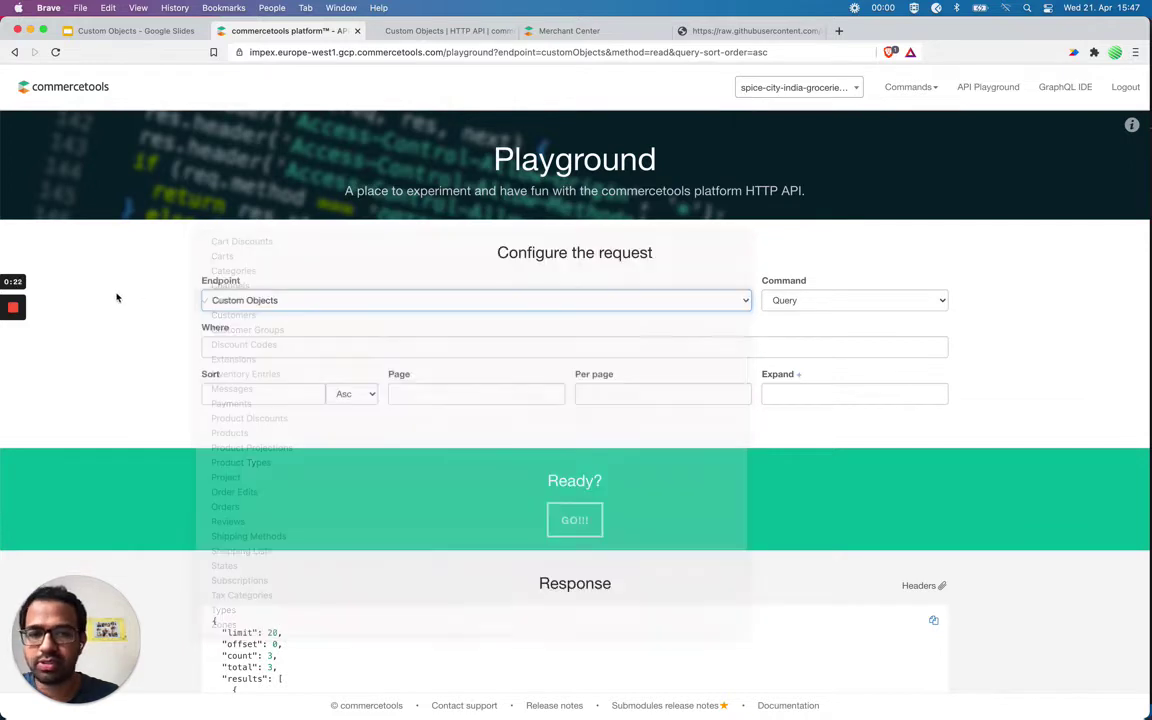
{"action": "left_click", "coordinate": [812, 302]}
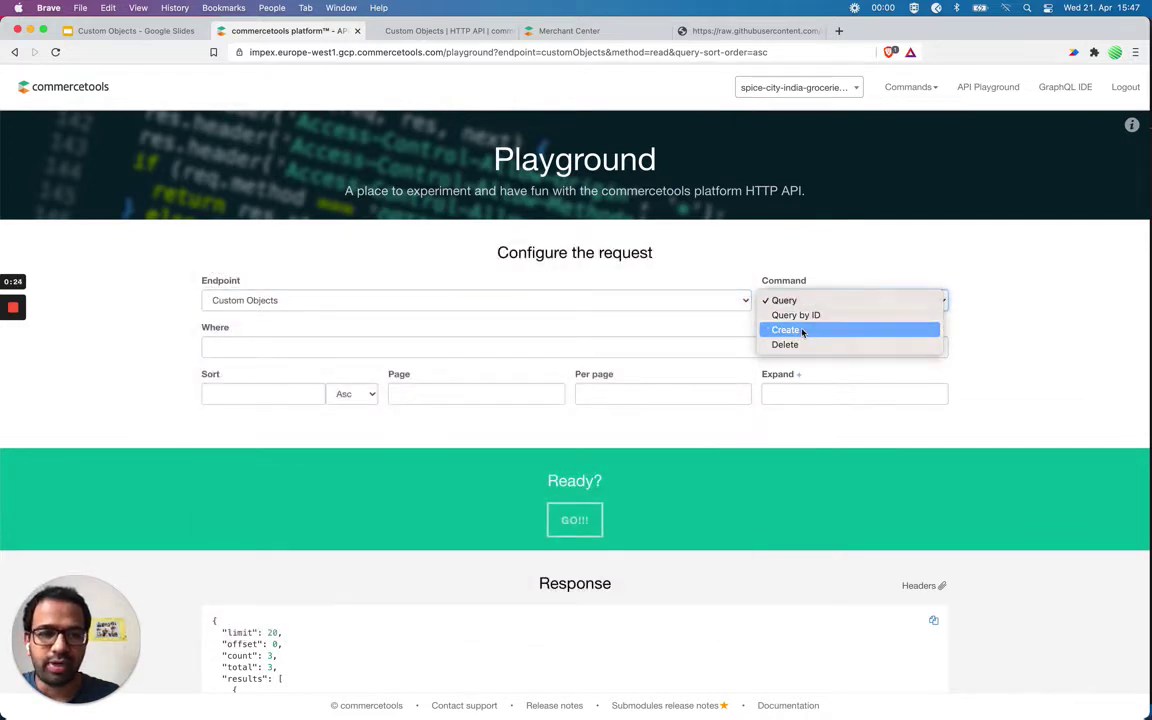
{"action": "left_click", "coordinate": [802, 330]}
- Clear out all of the sample payload JSON
{"action": "left_click", "coordinate": [586, 347]}
{"action": "key", "text": "super+a"}
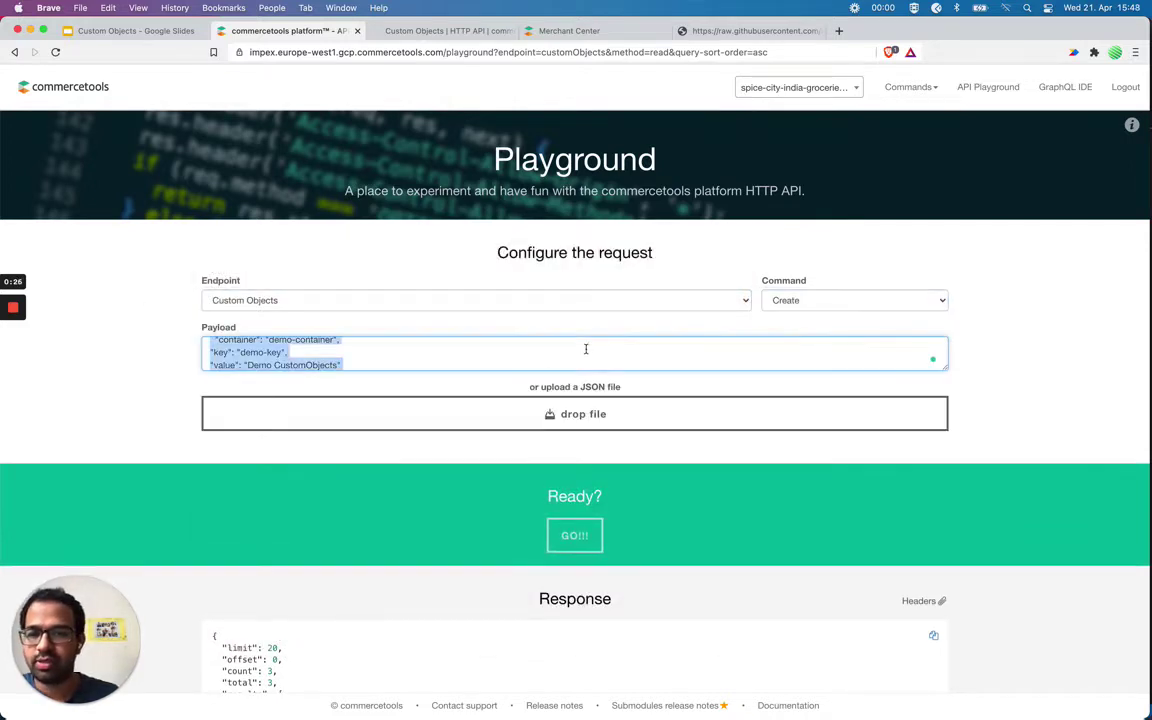
{"action": "key", "text": "BackSpace"}
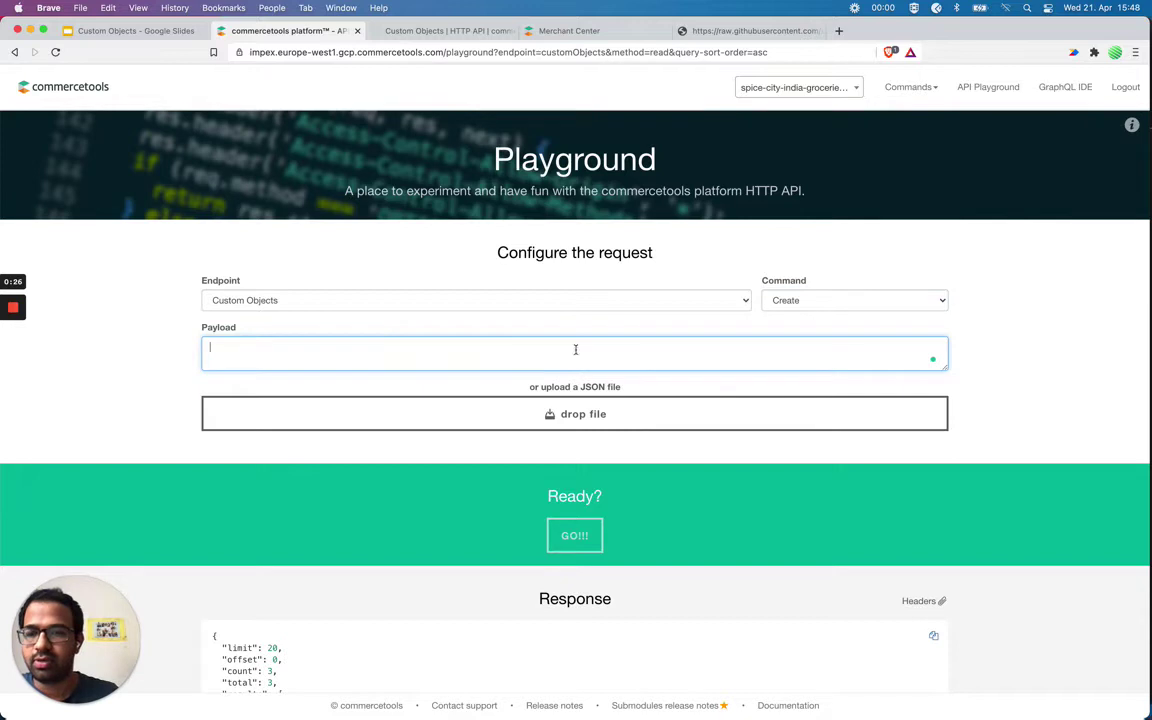
- Review the Custom Objects docs example whose value holds an order reference
{"action": "left_click", "coordinate": [445, 31]}
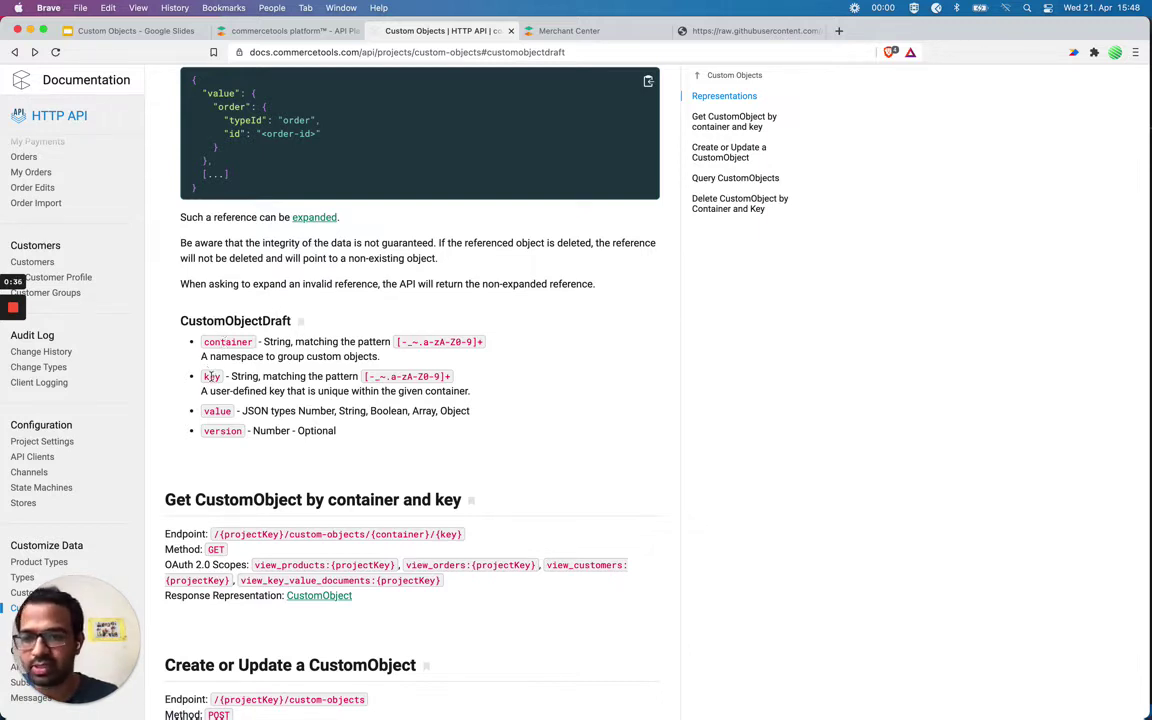
{"action": "scroll", "coordinate": [276, 380], "scroll_direction": "up", "scroll_amount": 4}
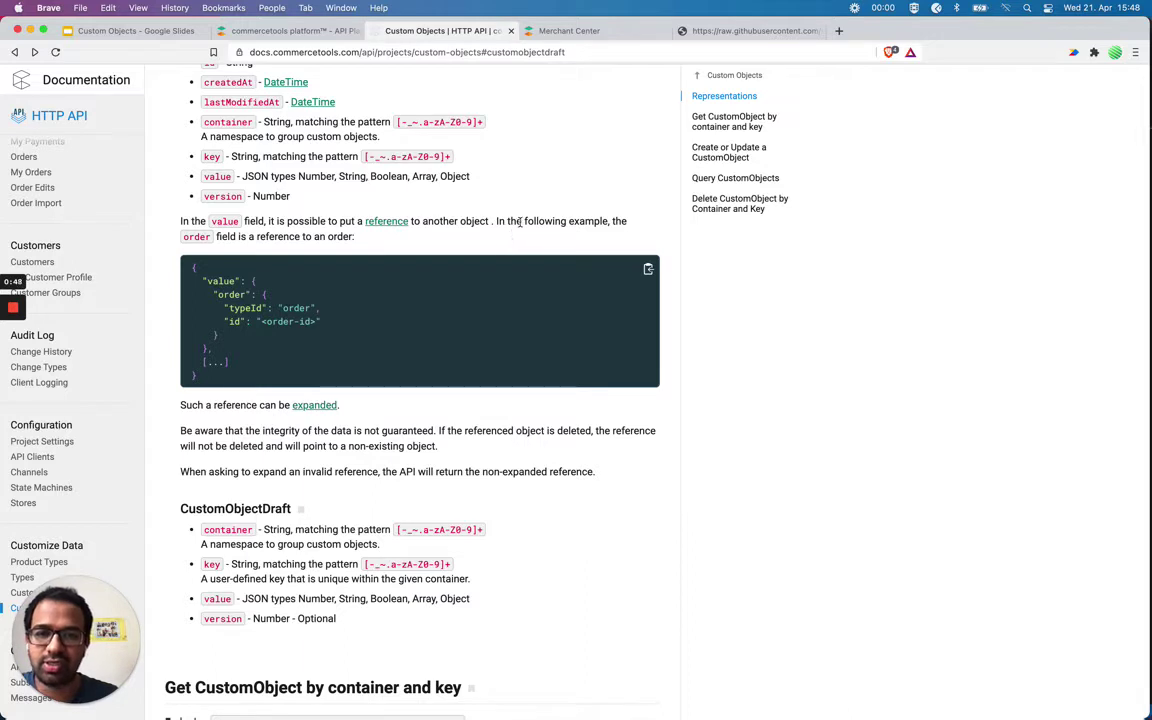
{"action": "left_click_drag", "start_coordinate": [212, 293], "coordinate": [320, 322]}
{"action": "left_click", "coordinate": [224, 308]}
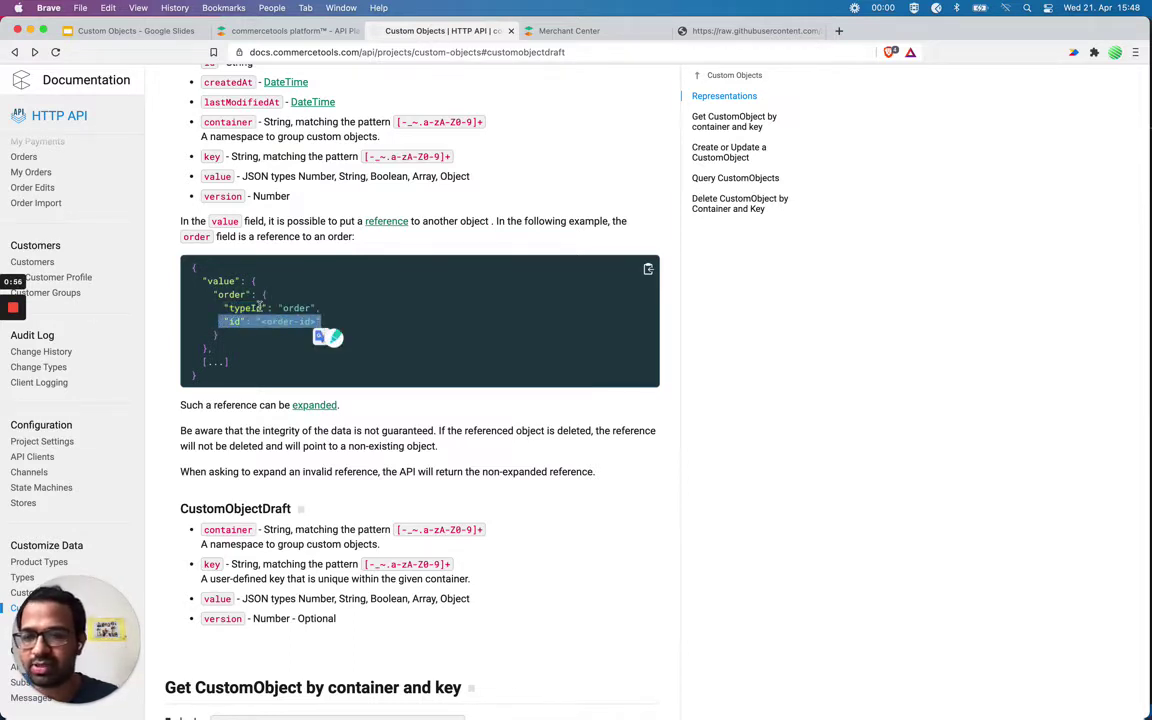
{"action": "left_click", "coordinate": [276, 188]}
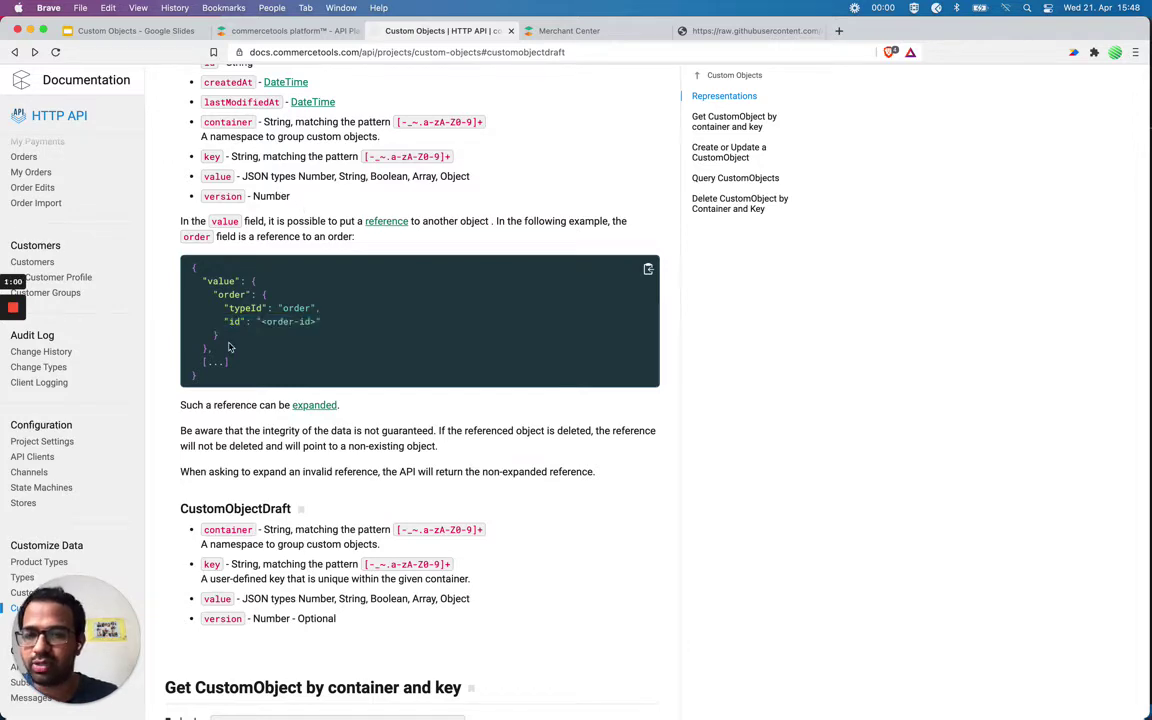
- Open the references documentation and highlight the product reference type in the ReferenceType list
{"action": "scroll", "coordinate": [229, 347], "scroll_direction": "up", "scroll_amount": 1}
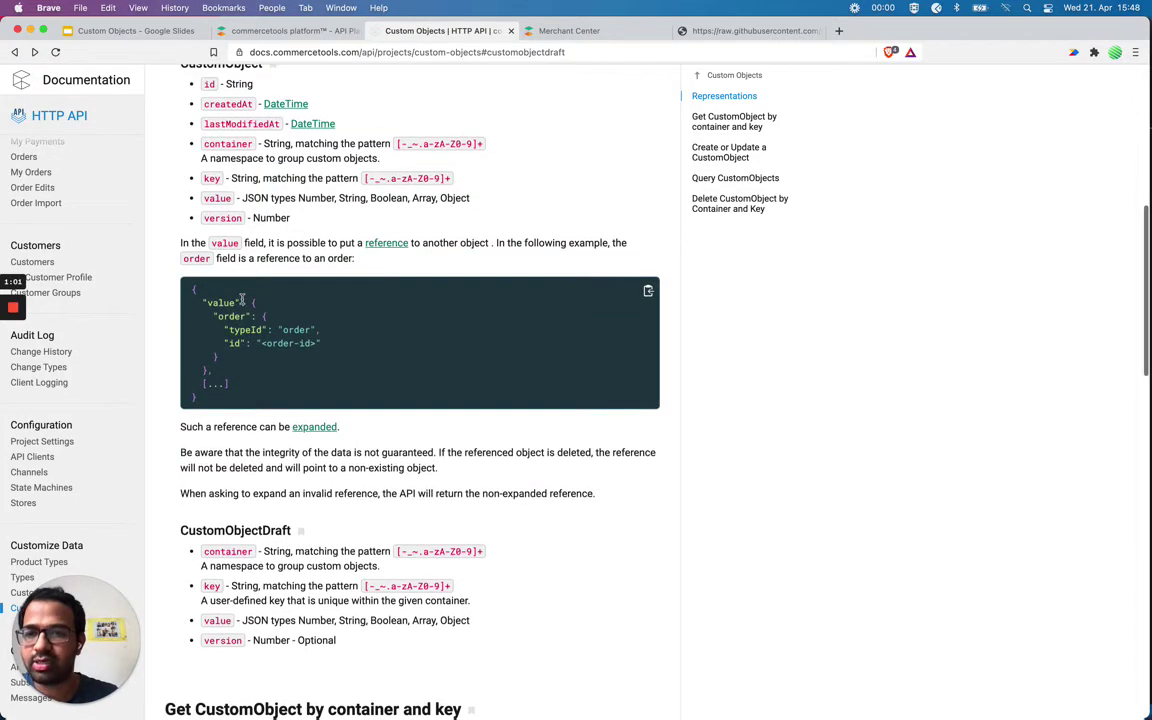
{"action": "left_click", "coordinate": [385, 243]}
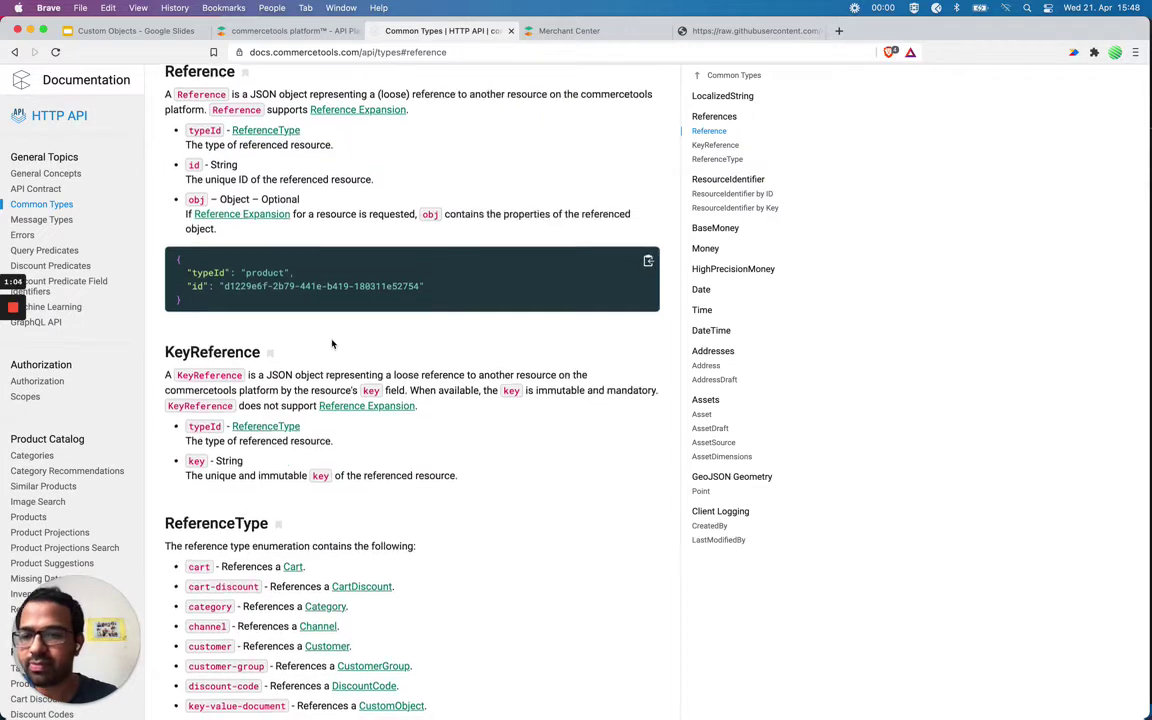
{"action": "scroll", "coordinate": [333, 344], "scroll_direction": "down", "scroll_amount": 5}
{"action": "scroll", "coordinate": [225, 147], "scroll_direction": "down", "scroll_amount": 2}
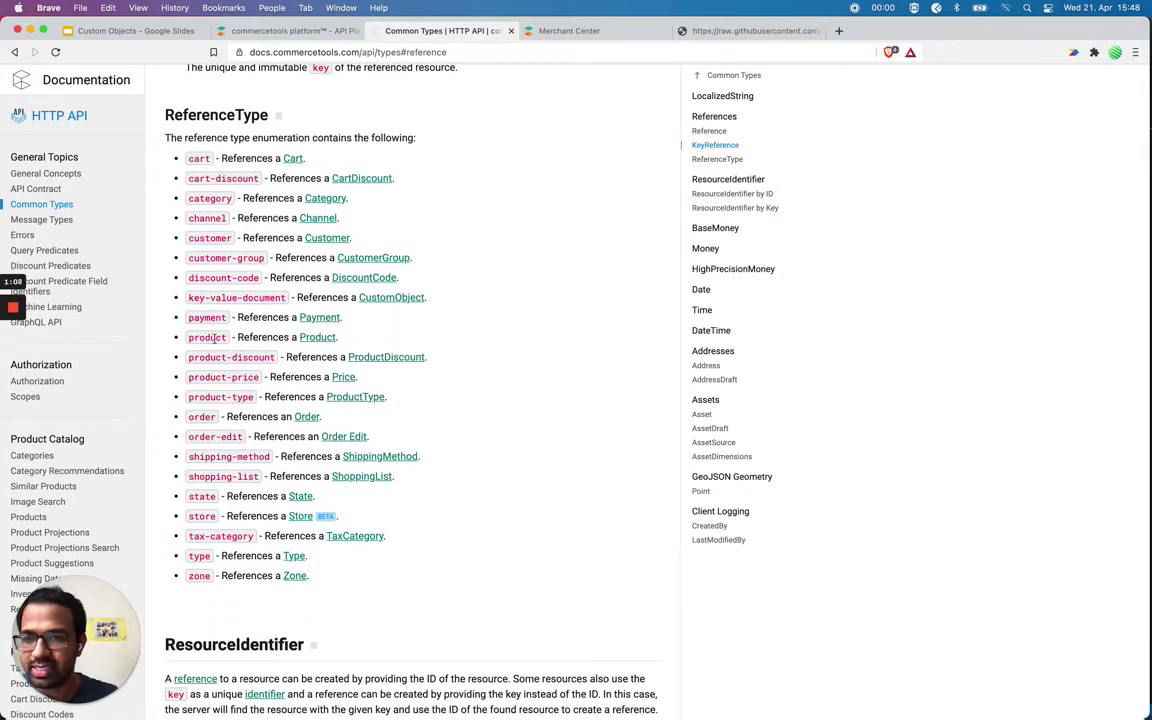
{"action": "left_click_drag", "start_coordinate": [190, 337], "coordinate": [222, 338]}
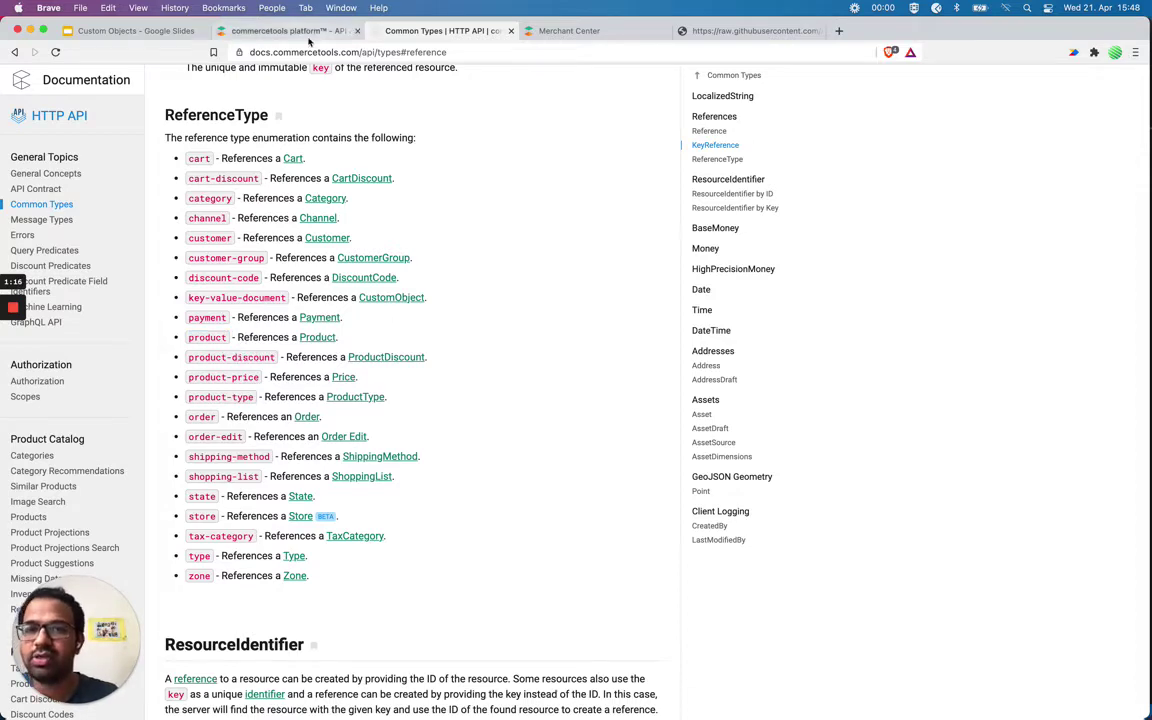
- Open the Products list for the spice-city-india-groceries project in Merchant Center
{"action": "left_click", "coordinate": [582, 31]}
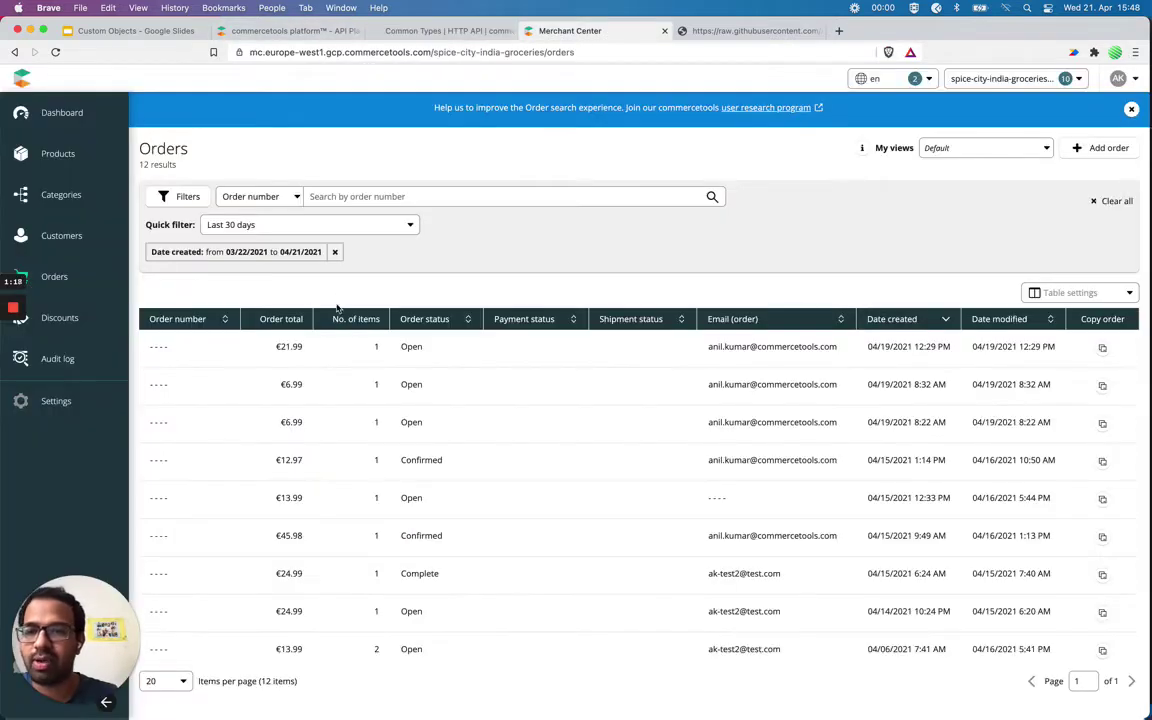
{"action": "mouse_move", "coordinate": [62, 153]}
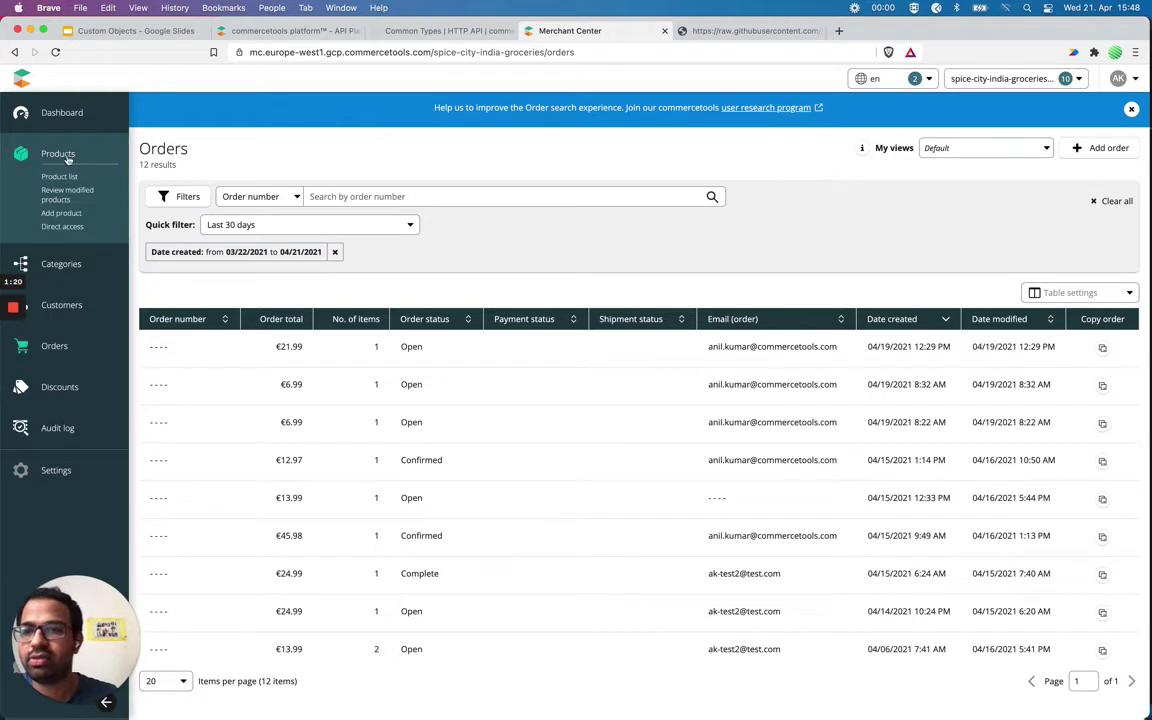
{"action": "left_click", "coordinate": [61, 177]}
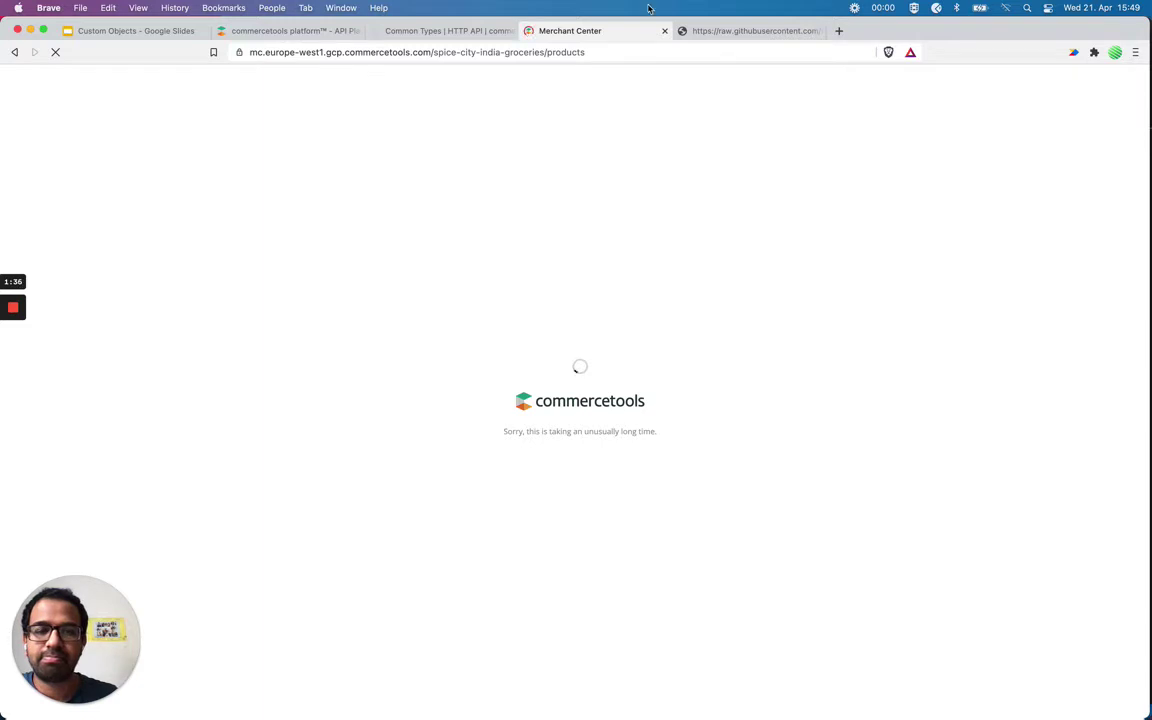
- Copy the custom object JSON with key product-reference-key from the raw GitHub example
{"action": "left_click", "coordinate": [716, 33]}
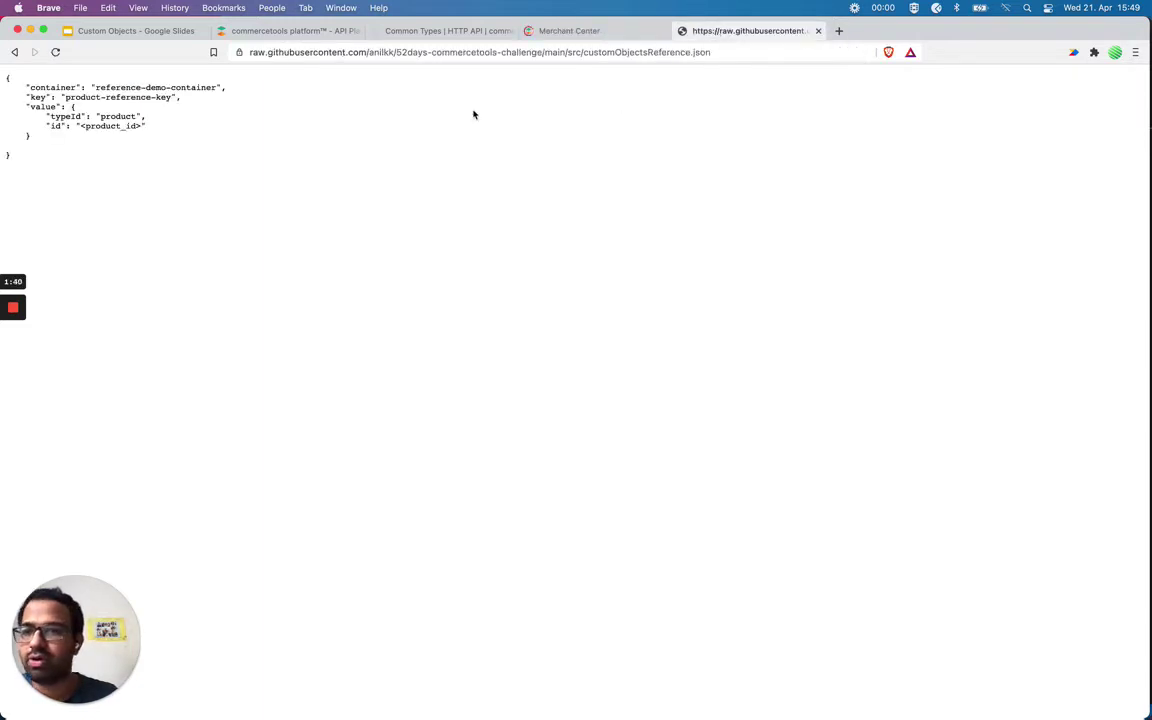
{"action": "left_click_drag", "start_coordinate": [18, 162], "coordinate": [3, 73]}
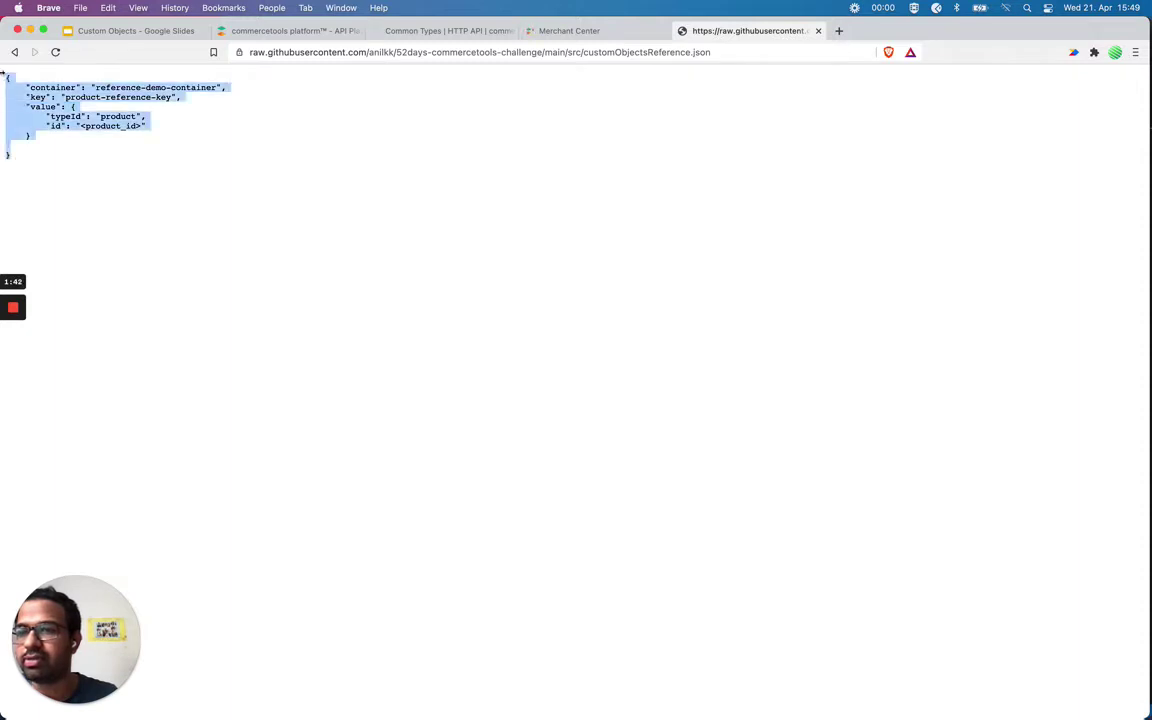
{"action": "left_click", "coordinate": [63, 82]}
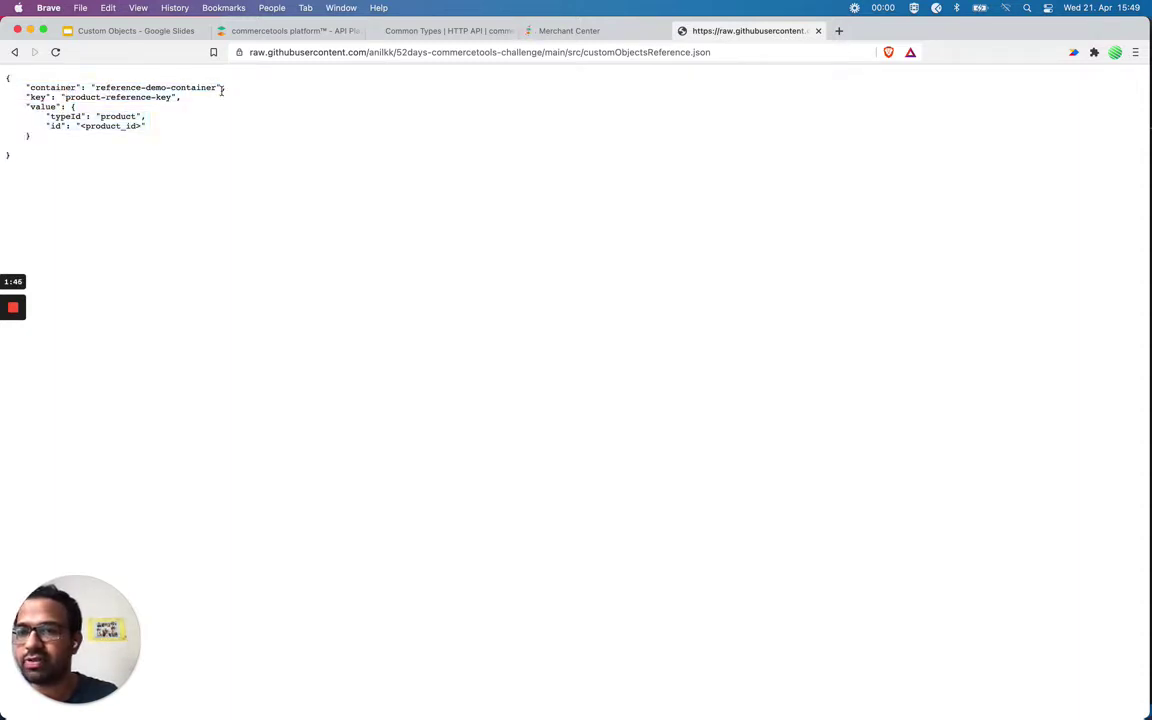
{"action": "left_click_drag", "start_coordinate": [57, 97], "coordinate": [175, 97]}
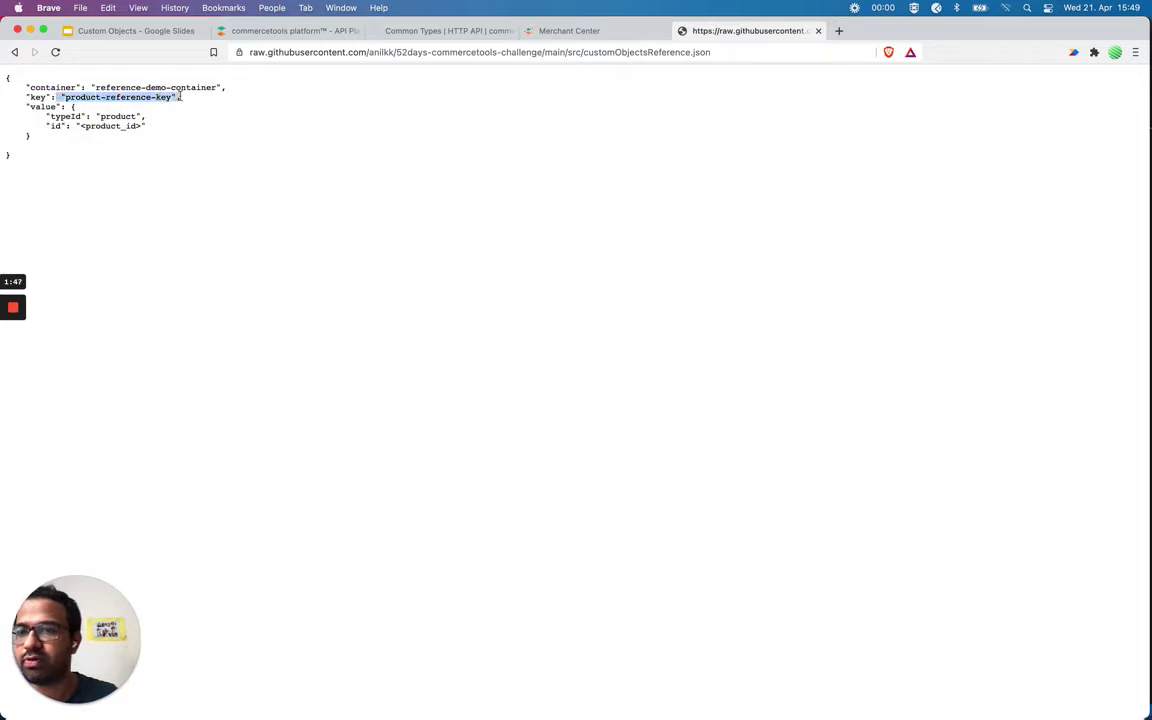
{"action": "left_click", "coordinate": [57, 110]}
{"action": "left_click_drag", "start_coordinate": [44, 116], "coordinate": [4, 85]}
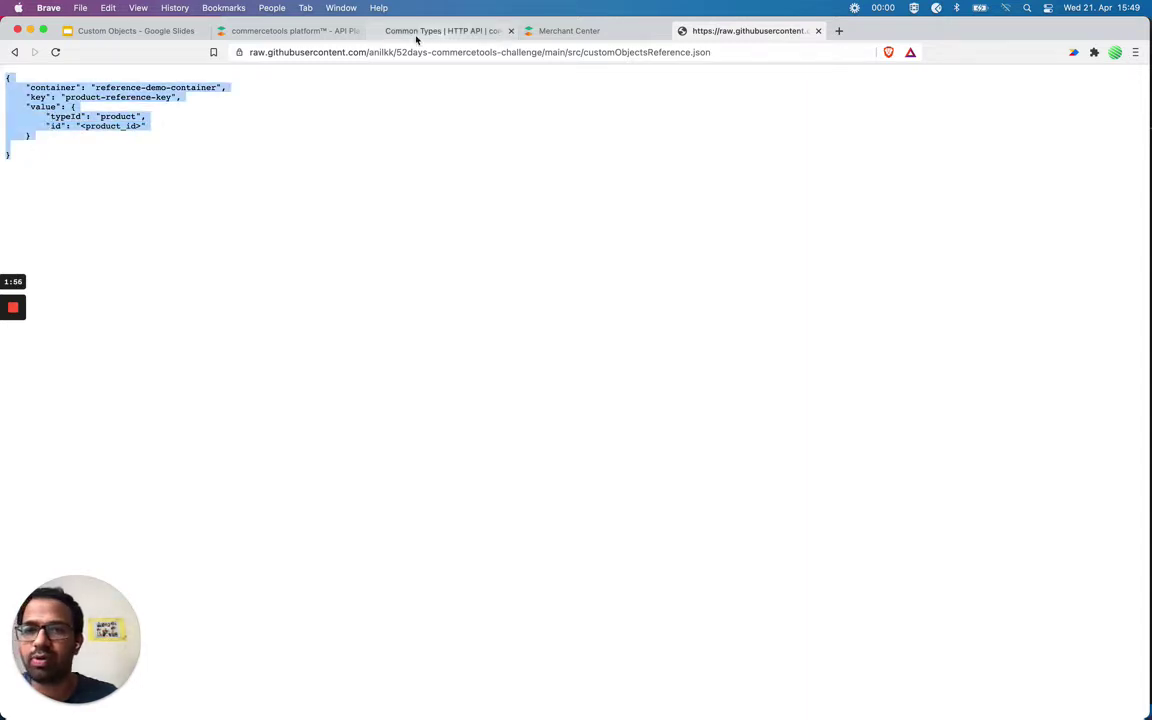
- Paste the copied JSON into the Playground payload and enlarge the box to show it all
{"action": "left_click", "coordinate": [320, 31]}
{"action": "key", "text": "super+v"}
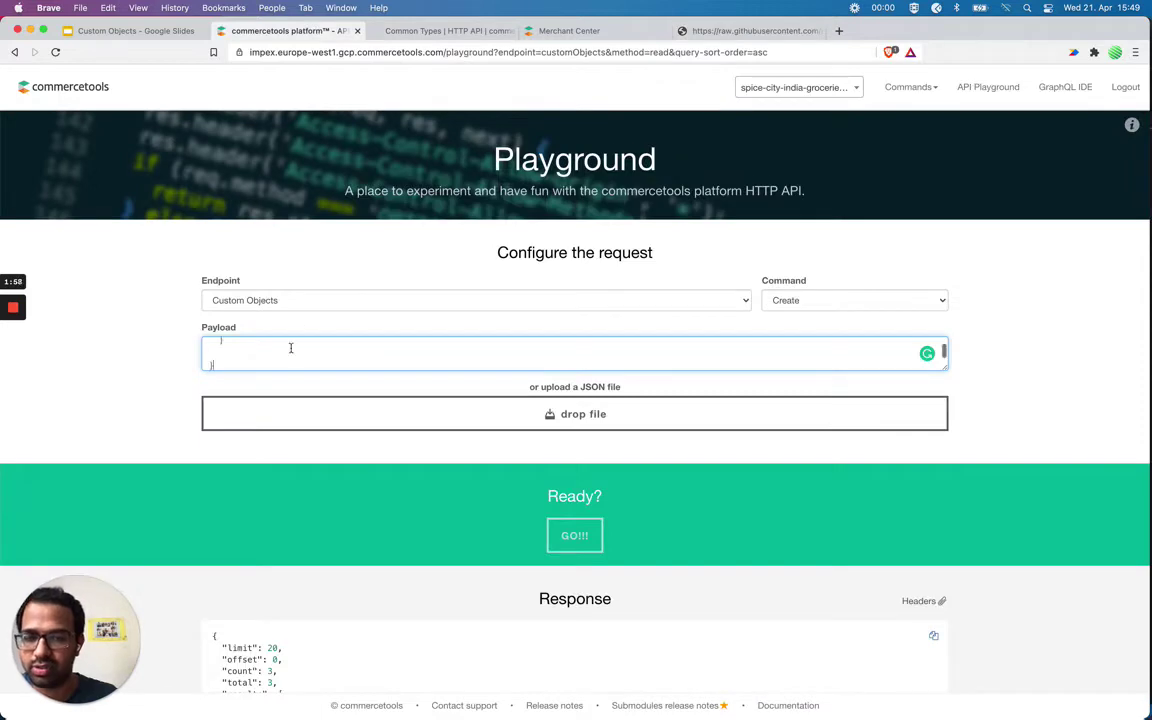
{"action": "left_click_drag", "start_coordinate": [945, 363], "coordinate": [947, 495]}
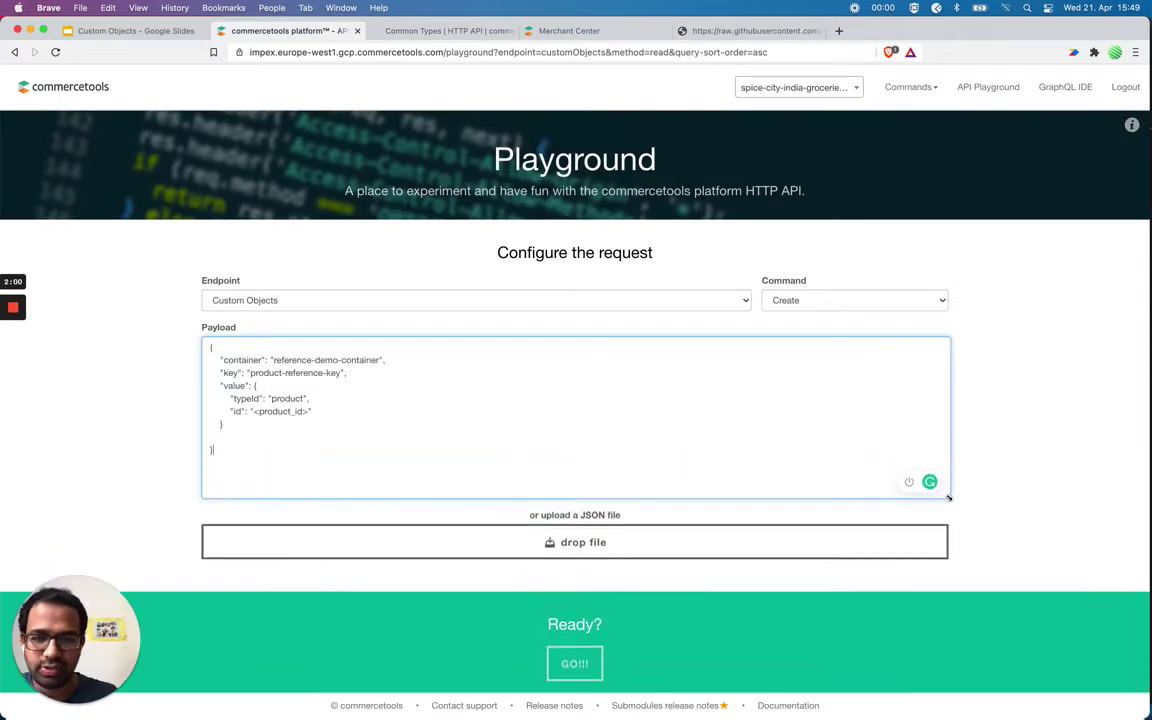
- Go to the Custom Objects docs page and highlight the order-reference value example
{"action": "left_click", "coordinate": [428, 33]}
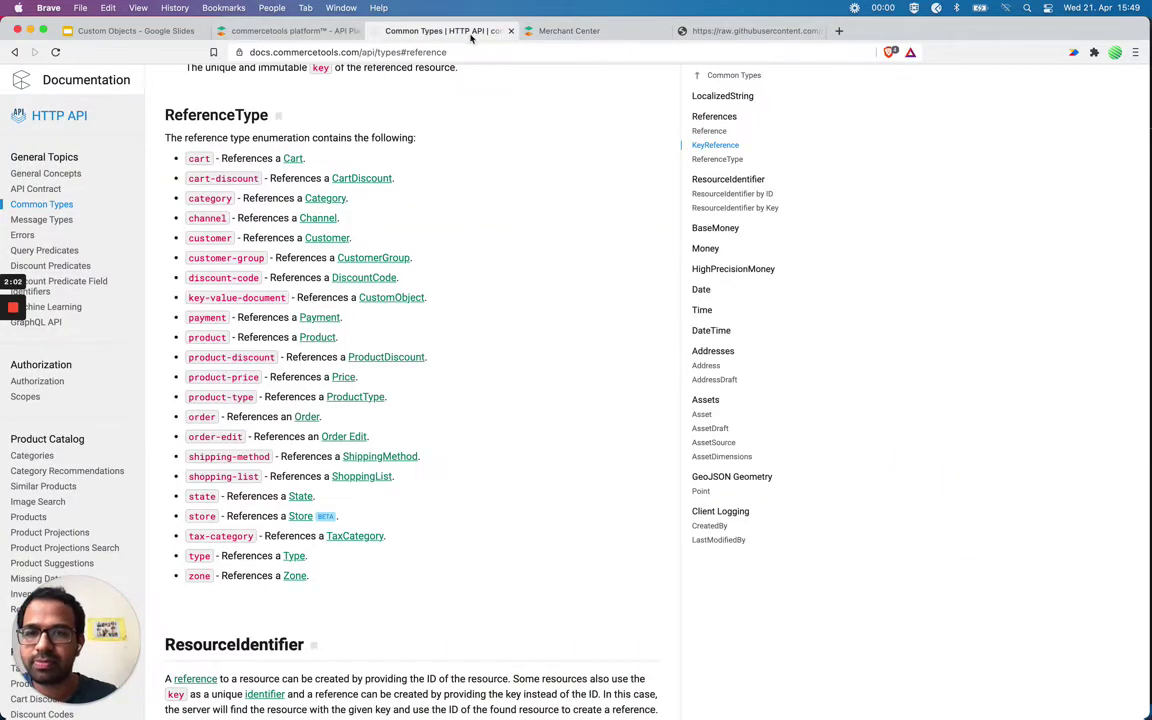
{"action": "scroll", "coordinate": [388, 273], "scroll_direction": "up", "scroll_amount": 2}
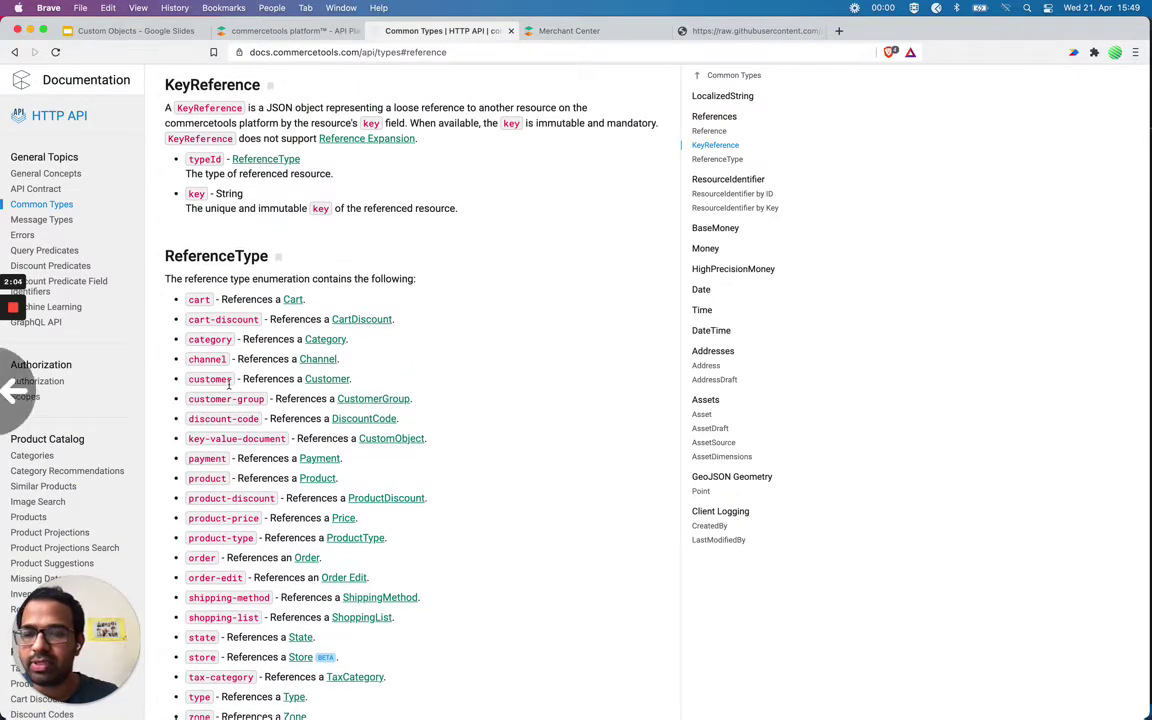
{"action": "left_click", "coordinate": [391, 438]}
{"action": "scroll", "coordinate": [250, 380], "scroll_direction": "up", "scroll_amount": 6}
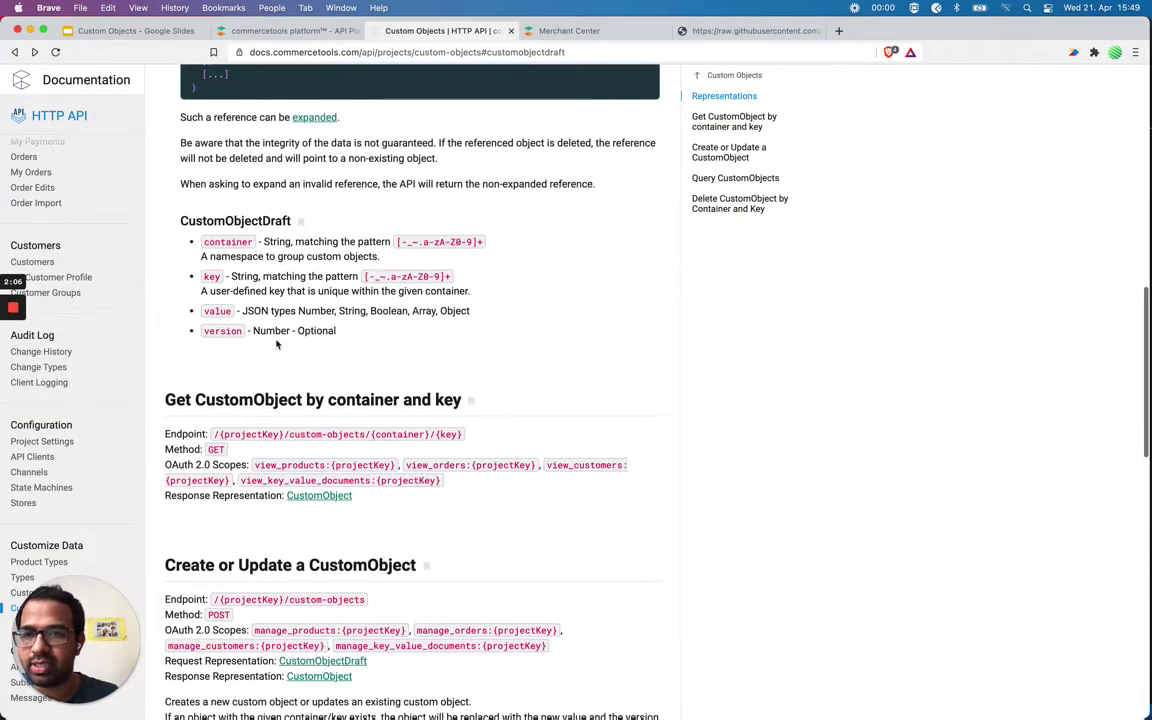
{"action": "scroll", "coordinate": [275, 340], "scroll_direction": "up", "scroll_amount": 1}
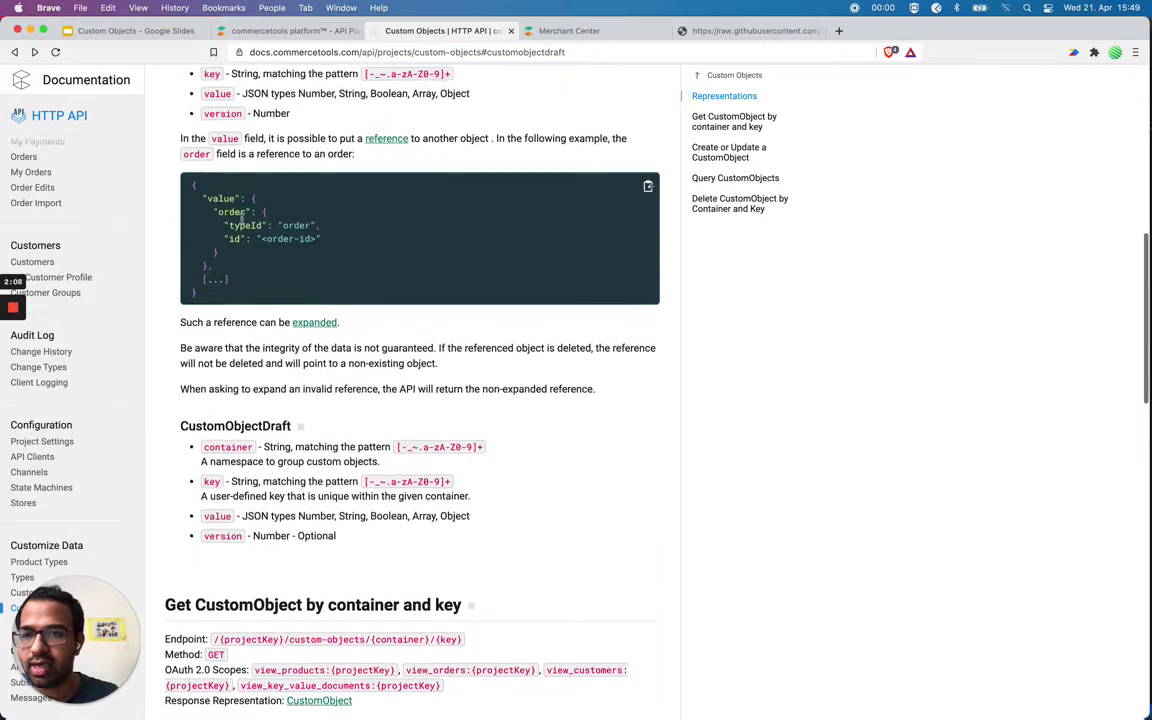
{"action": "left_click_drag", "start_coordinate": [213, 212], "coordinate": [227, 251]}
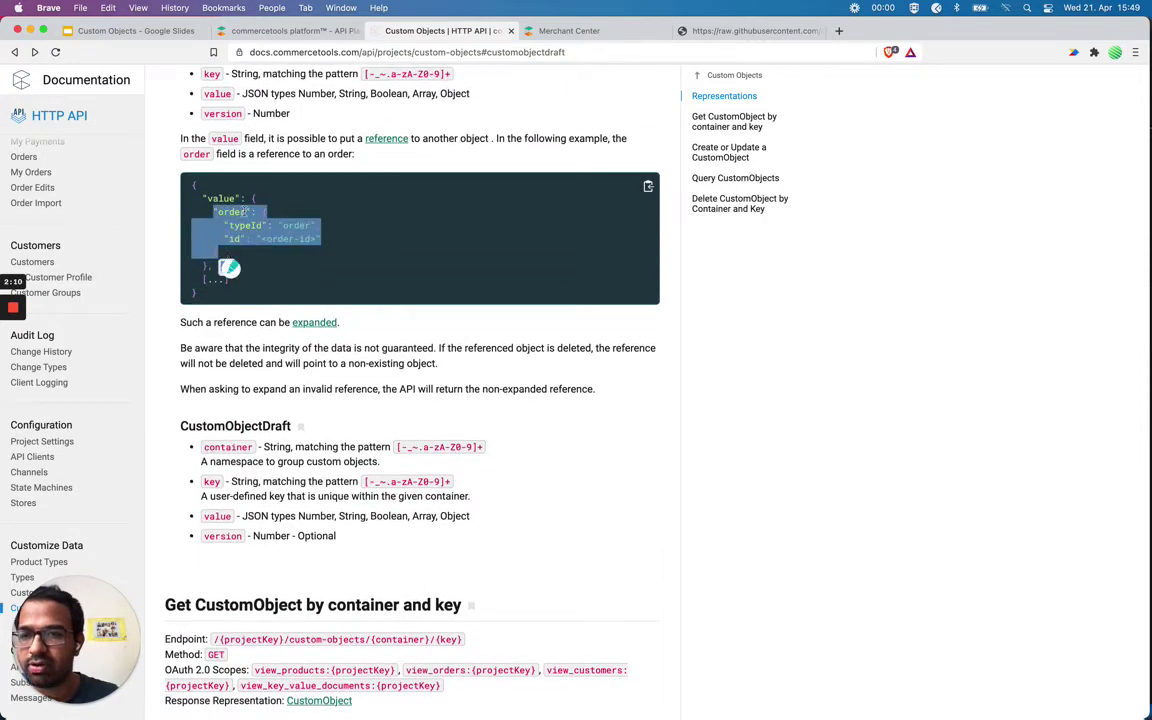
- Move the typeId and id lines into a new "product" object inside value and fix indentation
{"action": "left_click", "coordinate": [267, 32]}
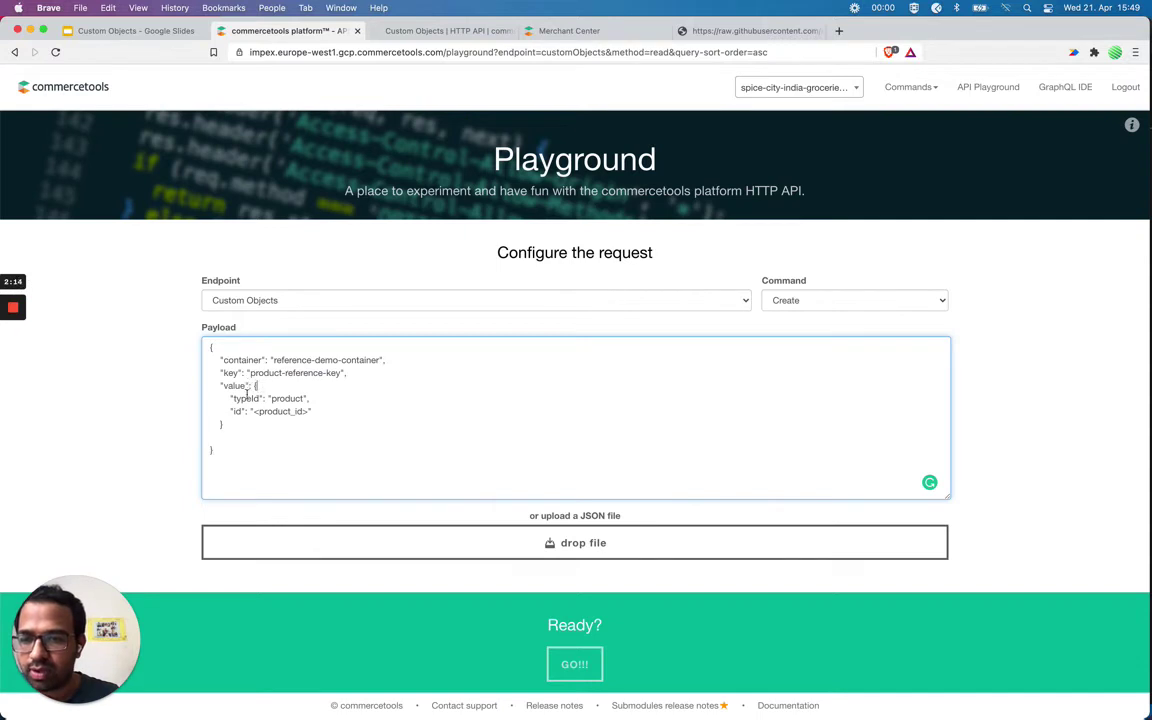
{"action": "left_click_drag", "start_coordinate": [230, 398], "coordinate": [332, 405]}
{"action": "key", "text": "super+c"}
{"action": "key", "text": "BackSpace"}
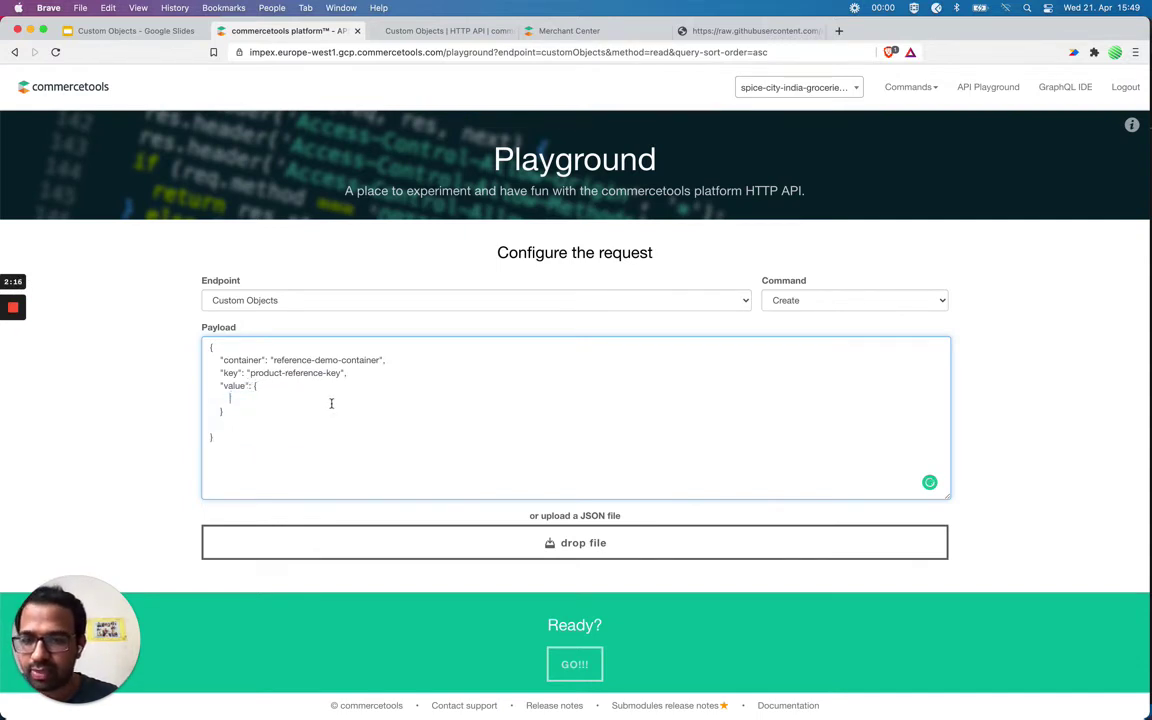
{"action": "type", "text": "\"product\": {"}
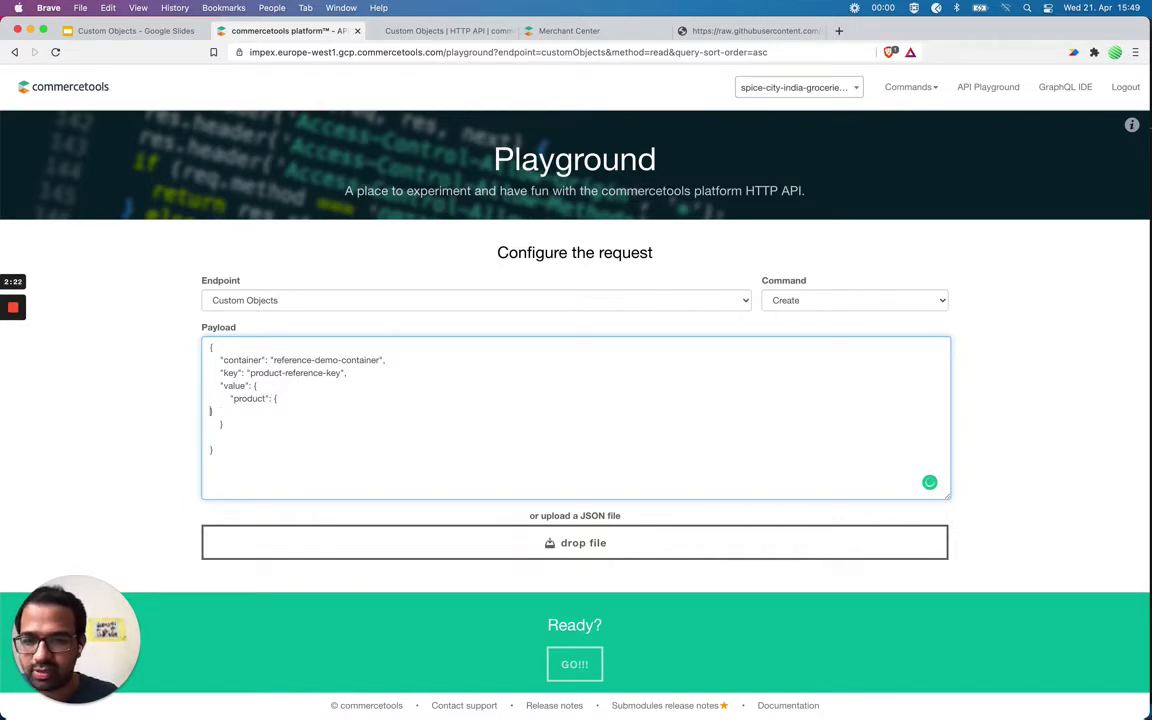
{"action": "key", "text": "super+v"}
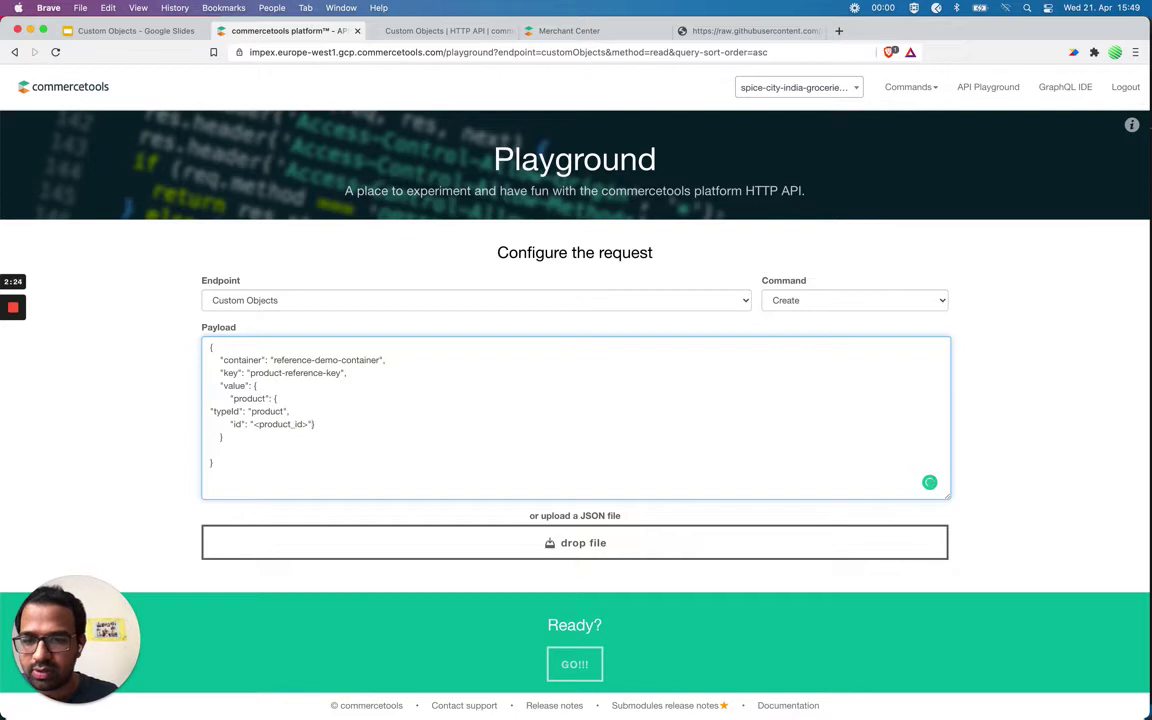
{"action": "key", "text": "Tab"}
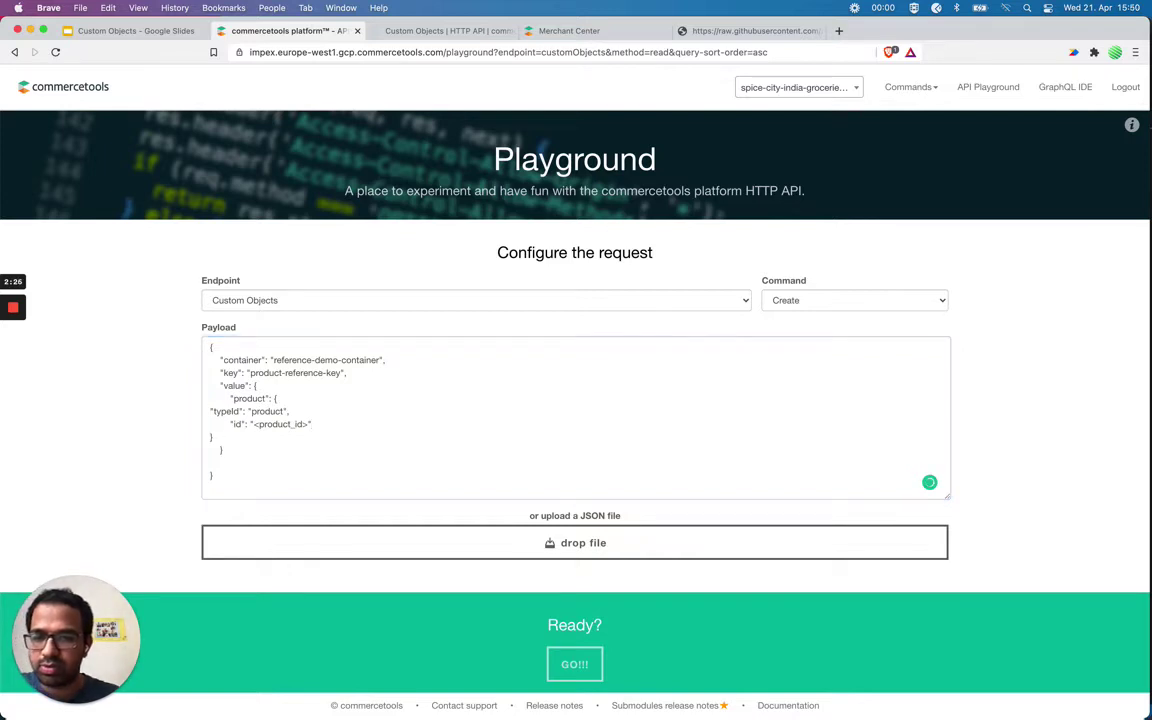
{"action": "left_click", "coordinate": [208, 409]}
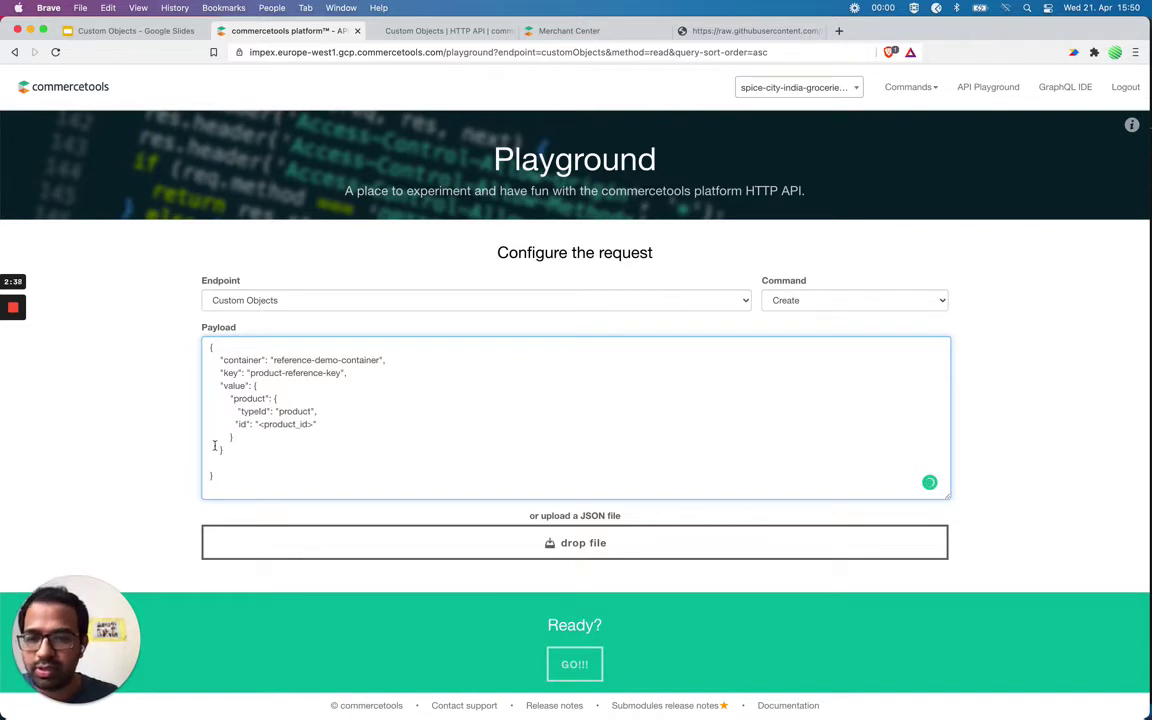
{"action": "left_click", "coordinate": [215, 459]}
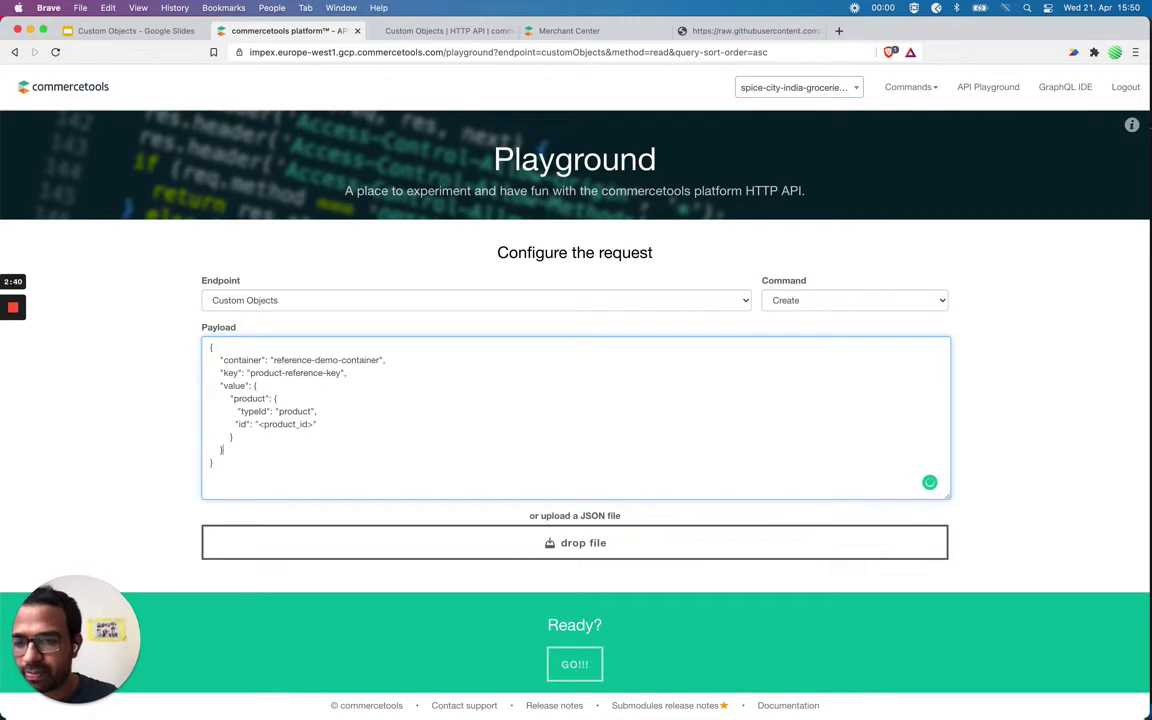
{"action": "left_click", "coordinate": [230, 398]}
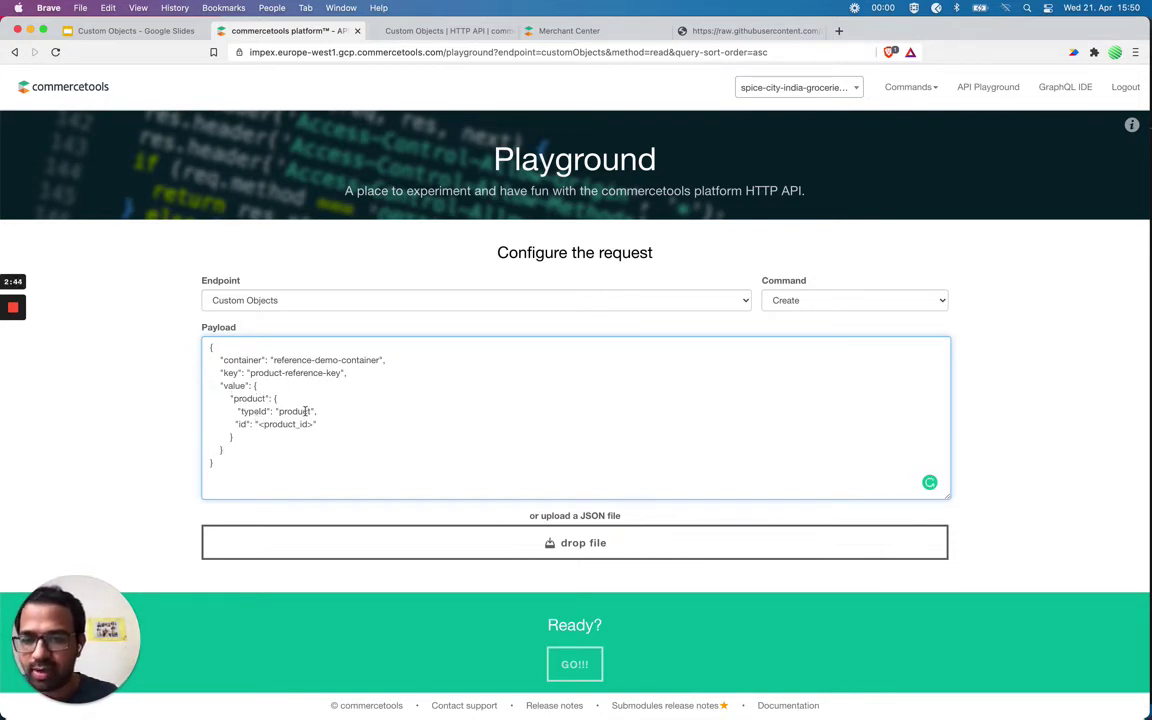
{"action": "left_click", "coordinate": [254, 425]}
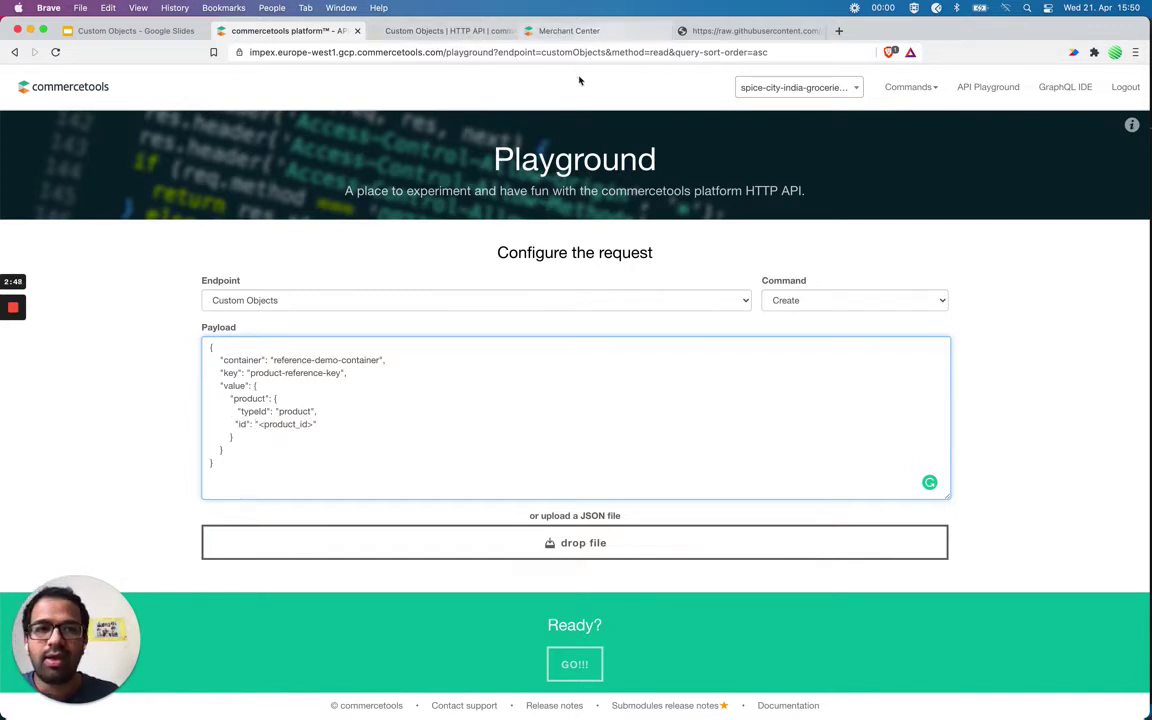
{"action": "left_click", "coordinate": [578, 30]}
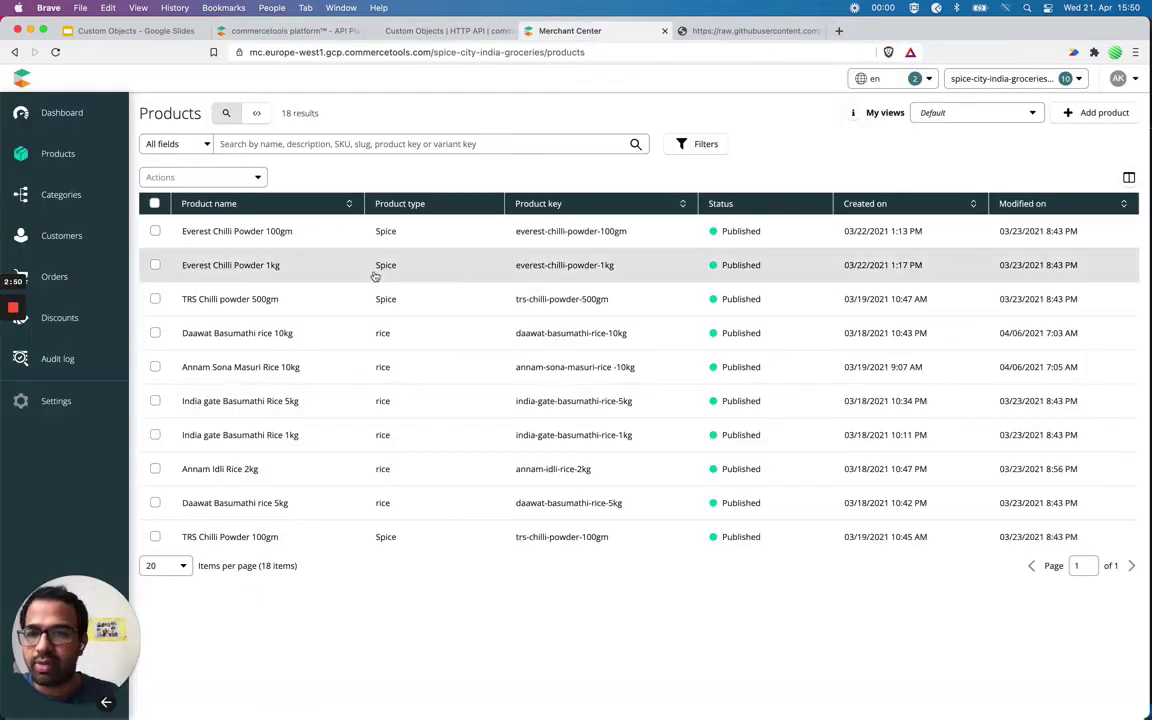
- Copy the Daawat Basumathi rice 10kg product ID from its page URL
{"action": "left_click", "coordinate": [250, 330]}
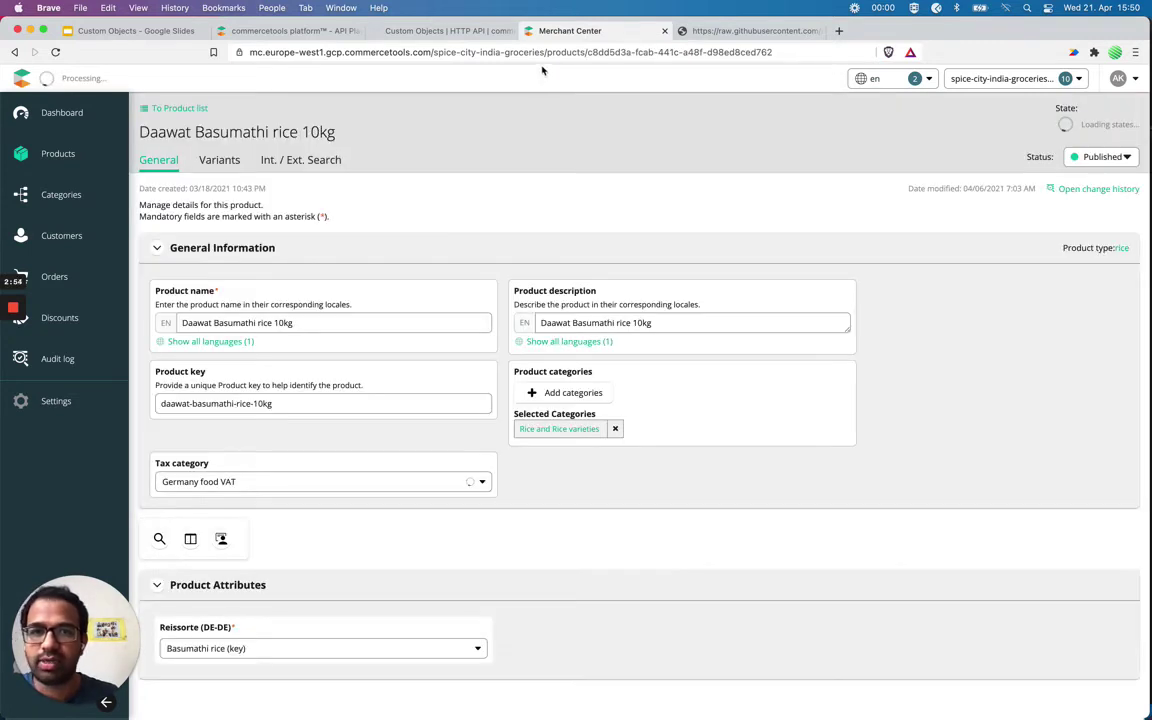
{"action": "left_click_drag", "start_coordinate": [587, 53], "coordinate": [774, 55]}
{"action": "key", "text": "super+c"}
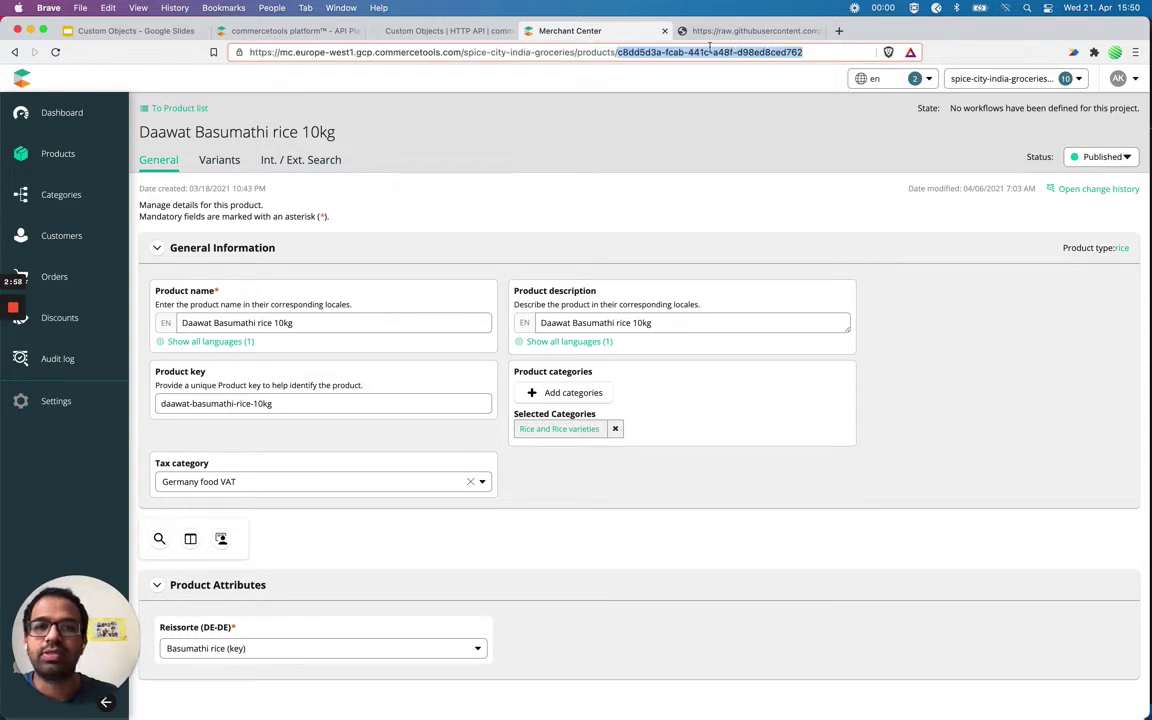
{"action": "left_click", "coordinate": [300, 31]}
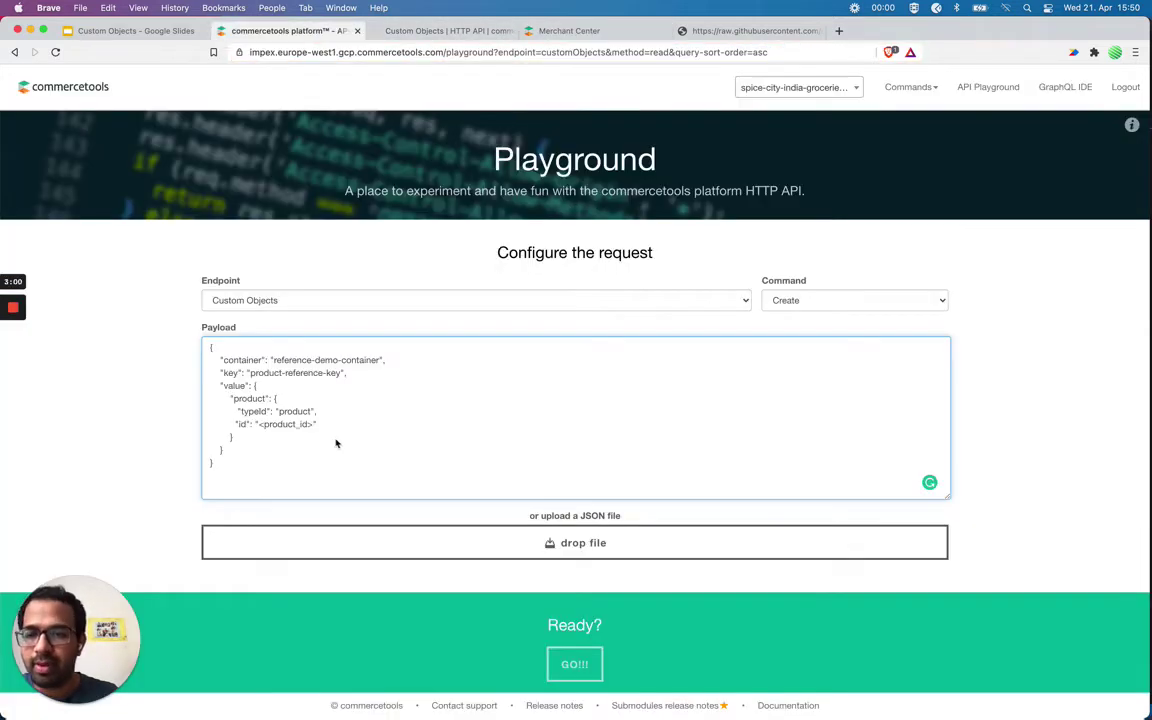
- Replace the <product_id> placeholder with the copied product ID and send the create request
{"action": "left_click_drag", "start_coordinate": [259, 424], "coordinate": [315, 424]}
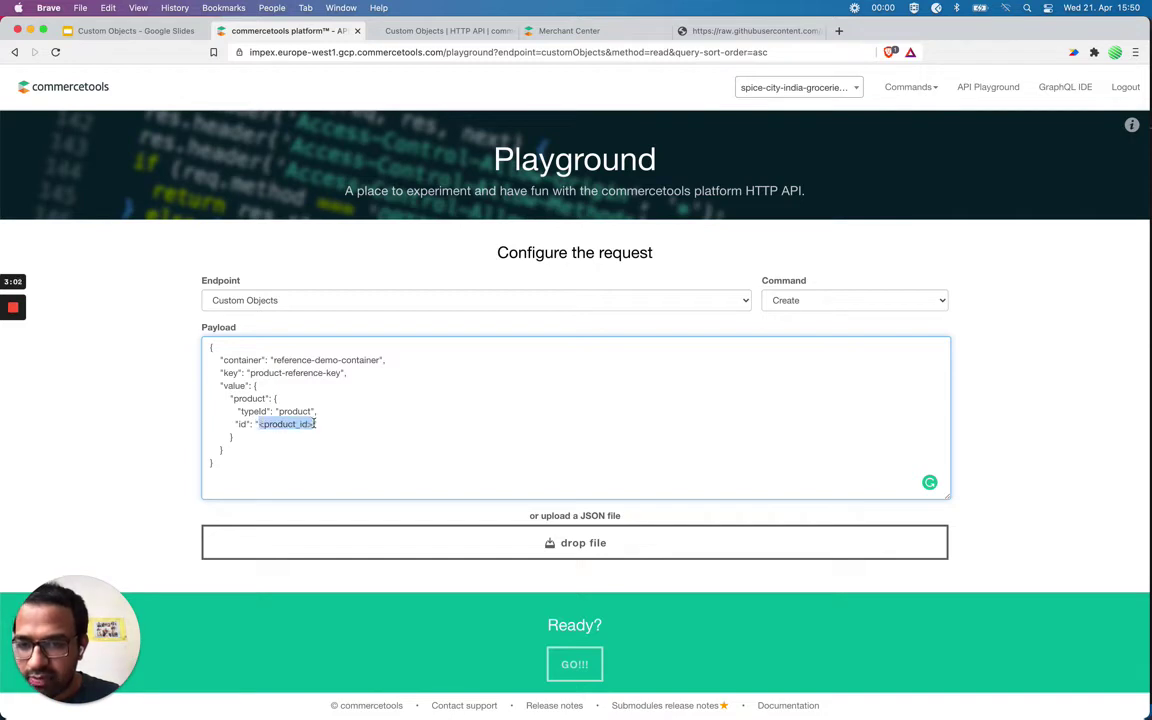
{"action": "key", "text": "super+v"}
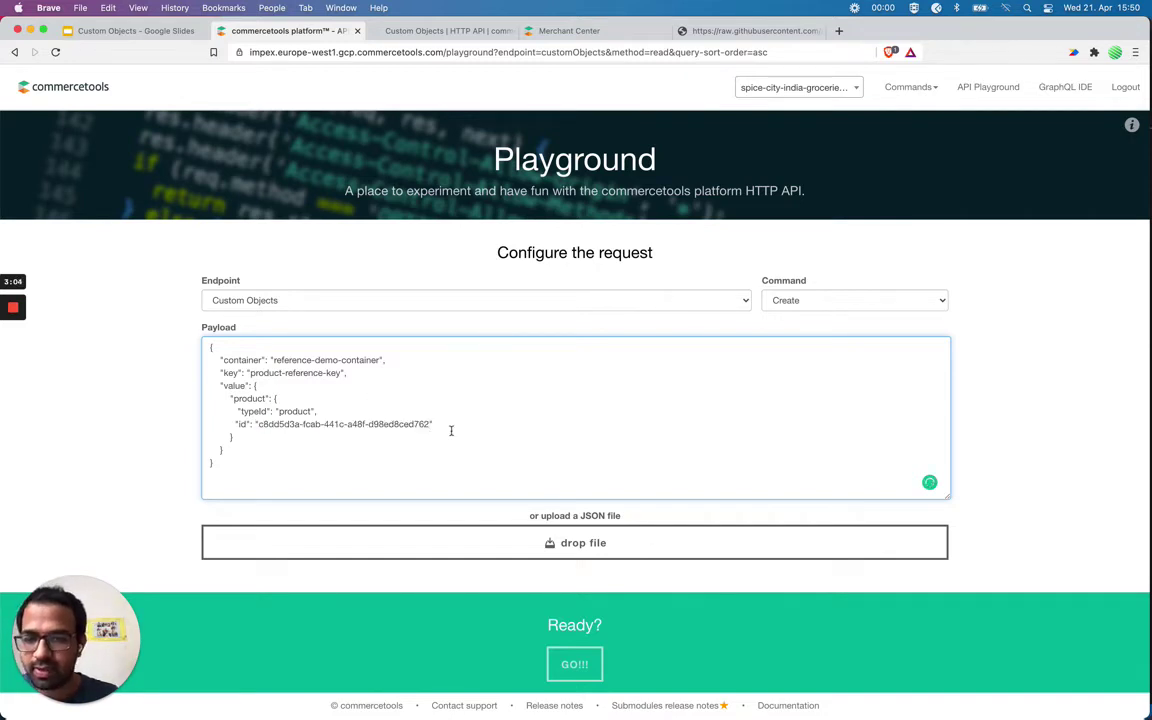
{"action": "scroll", "coordinate": [466, 490], "scroll_direction": "down", "scroll_amount": 2}
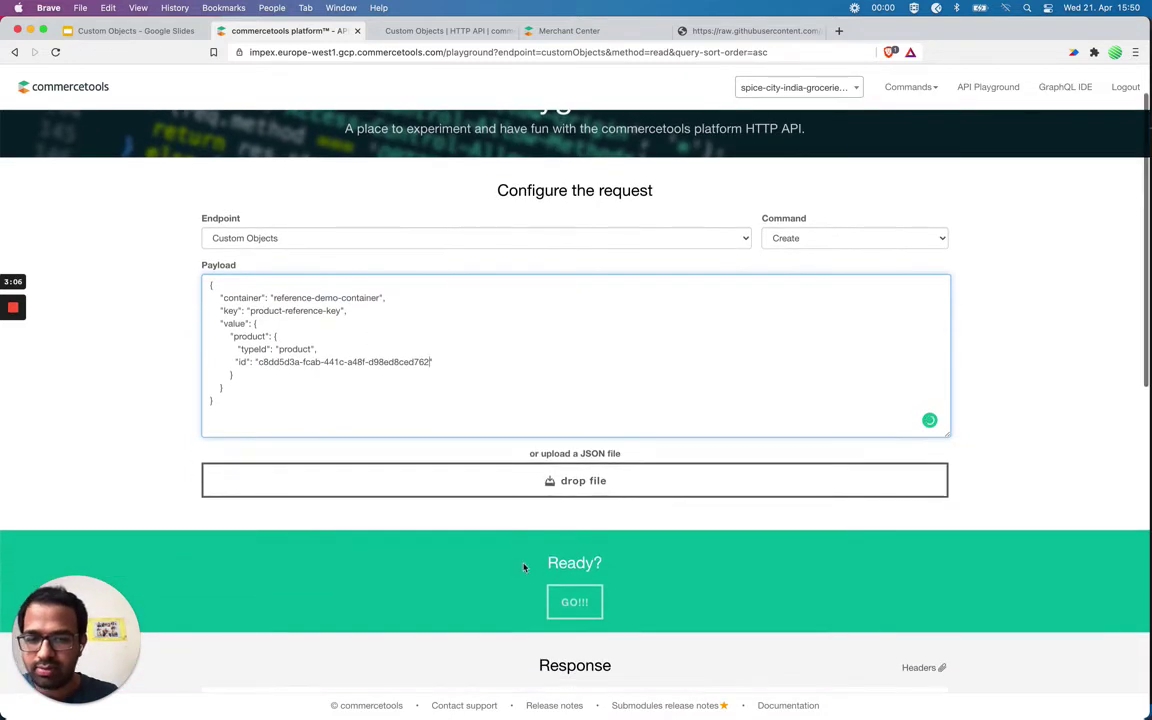
{"action": "left_click", "coordinate": [583, 606]}
- Copy the new custom object's id from the response
{"action": "scroll", "coordinate": [537, 530], "scroll_direction": "down", "scroll_amount": 2}
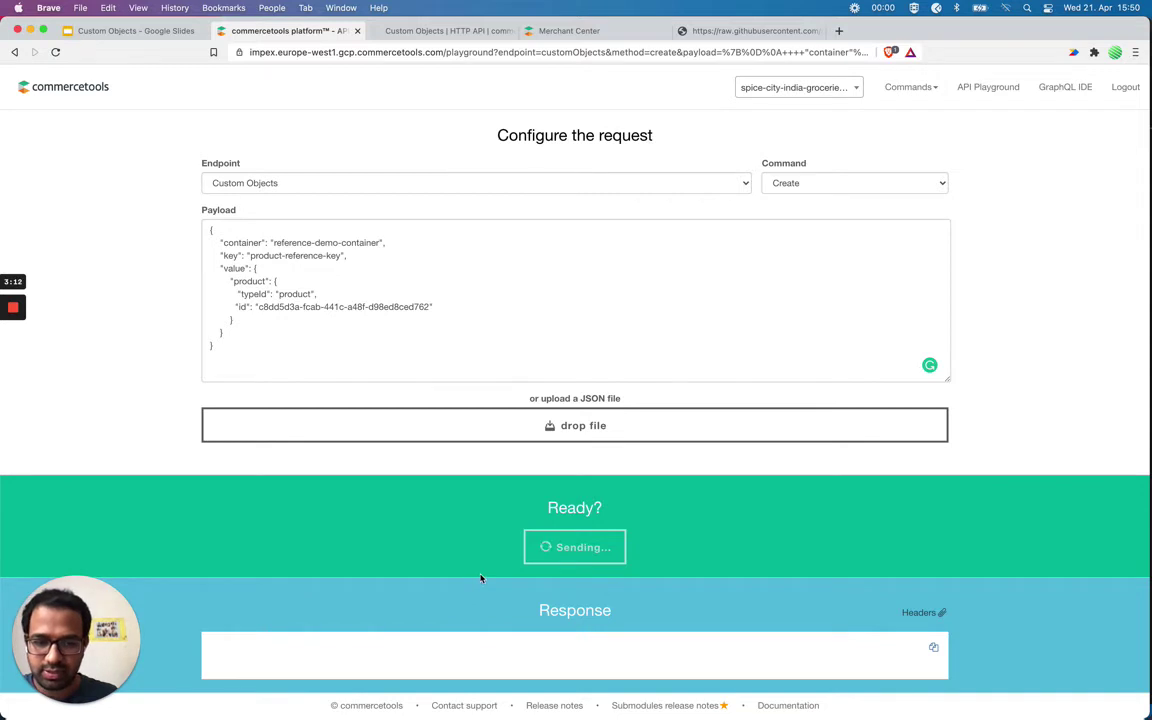
{"action": "scroll", "coordinate": [479, 578], "scroll_direction": "down", "scroll_amount": 7}
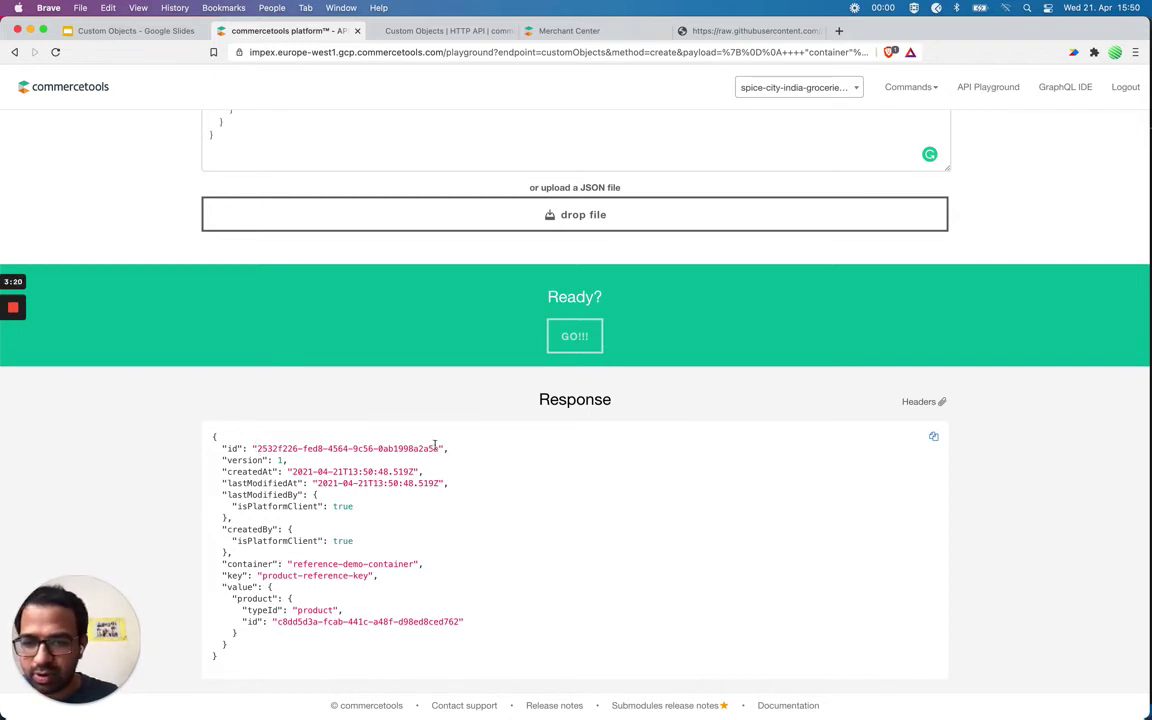
{"action": "left_click_drag", "start_coordinate": [440, 448], "coordinate": [257, 448]}
{"action": "key", "text": "super+c"}
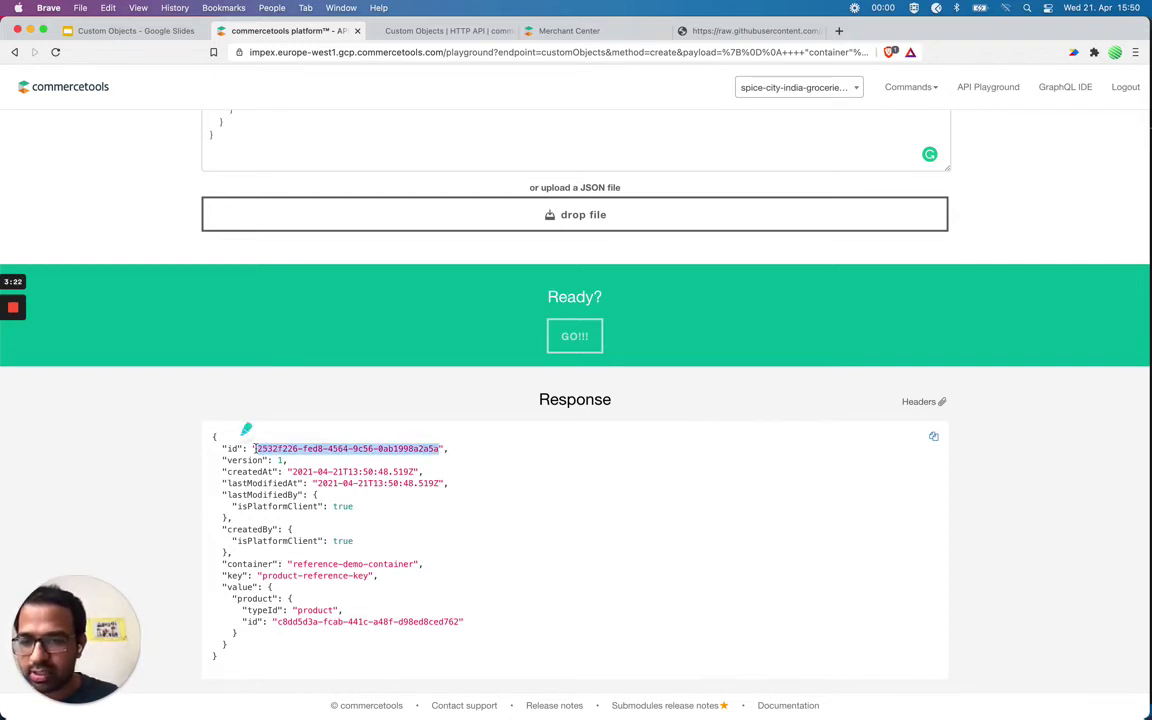
{"action": "scroll", "coordinate": [370, 336], "scroll_direction": "up", "scroll_amount": 5}
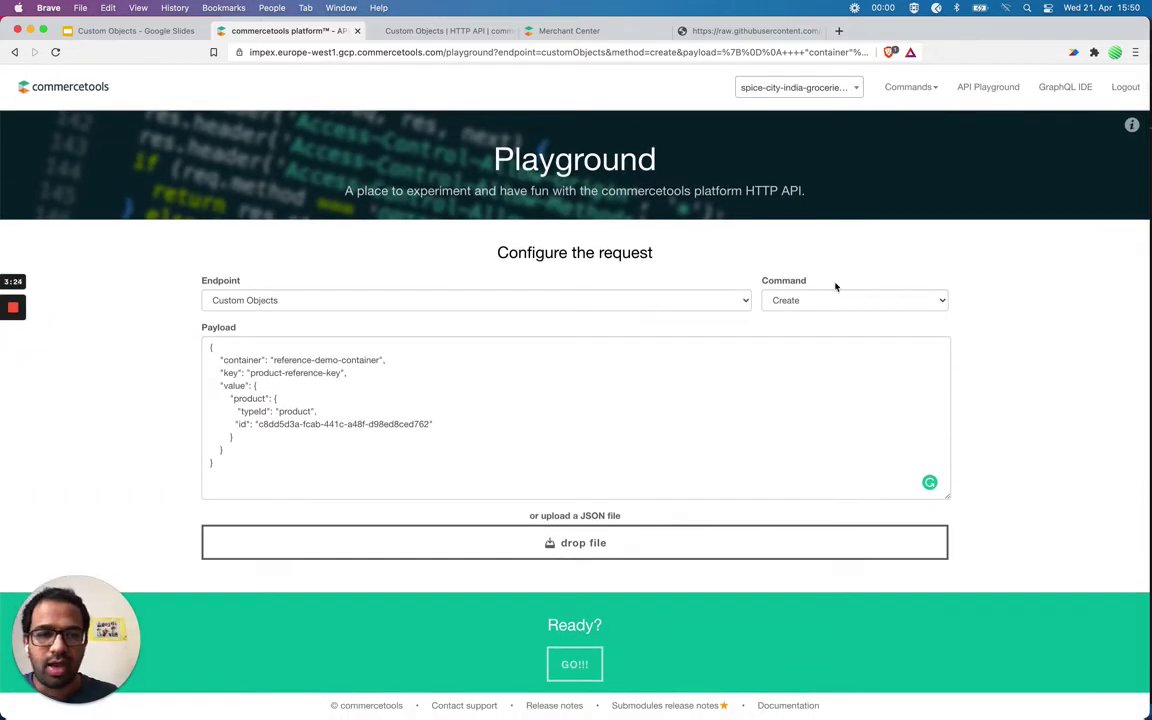
- Query the custom object by ID using the copied id as Resource ID
{"action": "left_click", "coordinate": [826, 300]}
{"action": "left_click", "coordinate": [823, 287]}
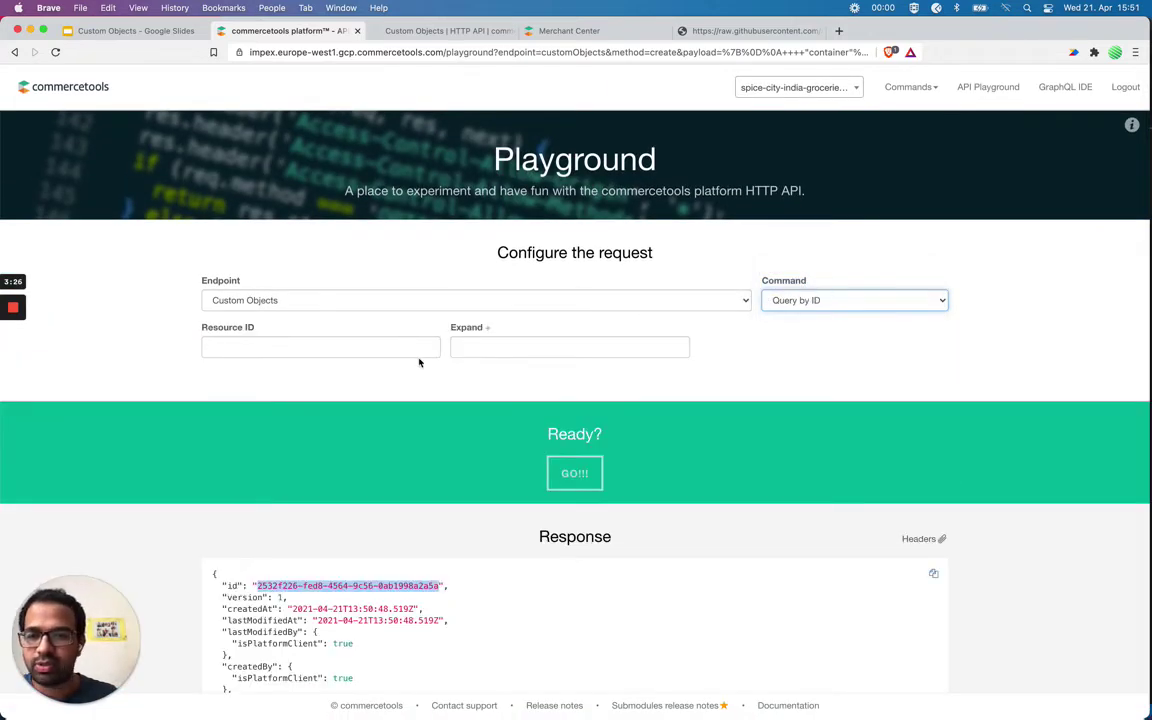
{"action": "left_click", "coordinate": [391, 343]}
{"action": "key", "text": "super+v"}
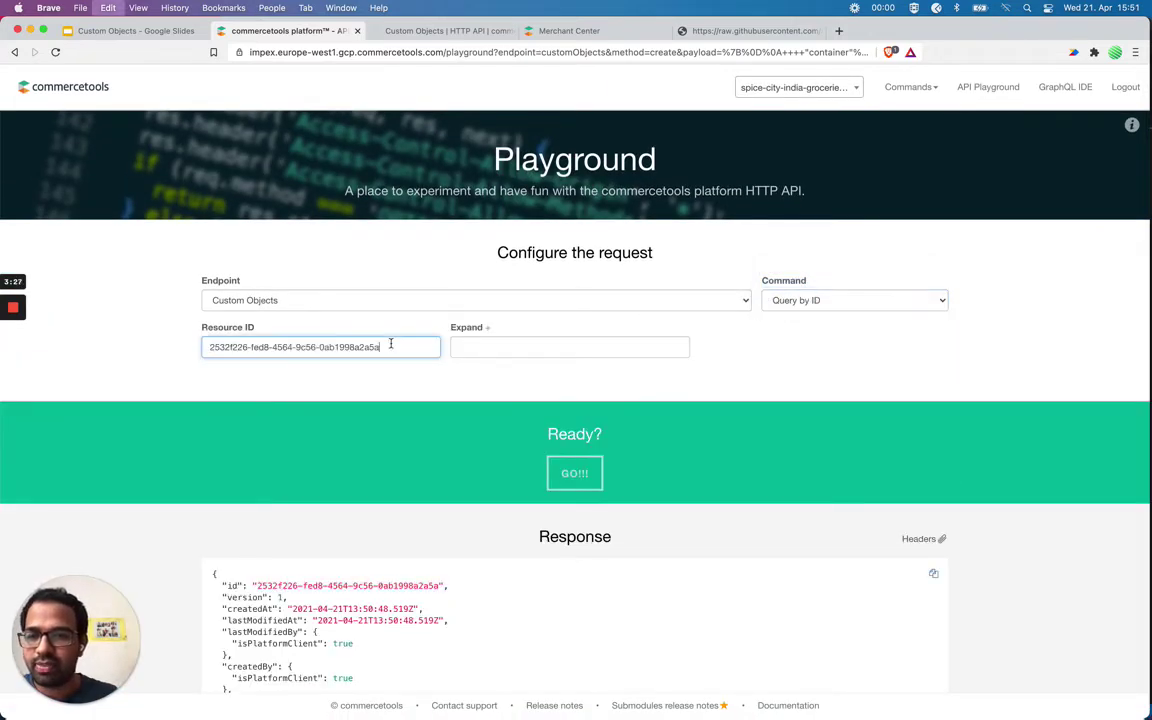
{"action": "left_click", "coordinate": [574, 470]}
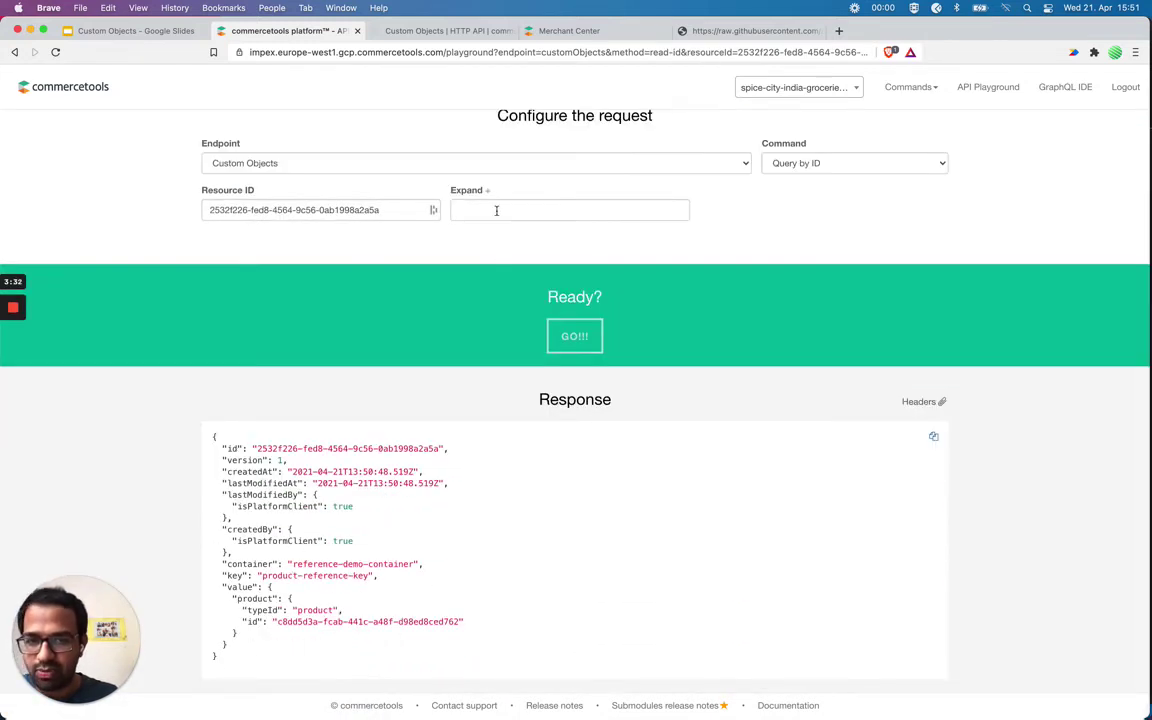
- Rerun the query with value.product.id in the Expand field
{"action": "left_click", "coordinate": [456, 209]}
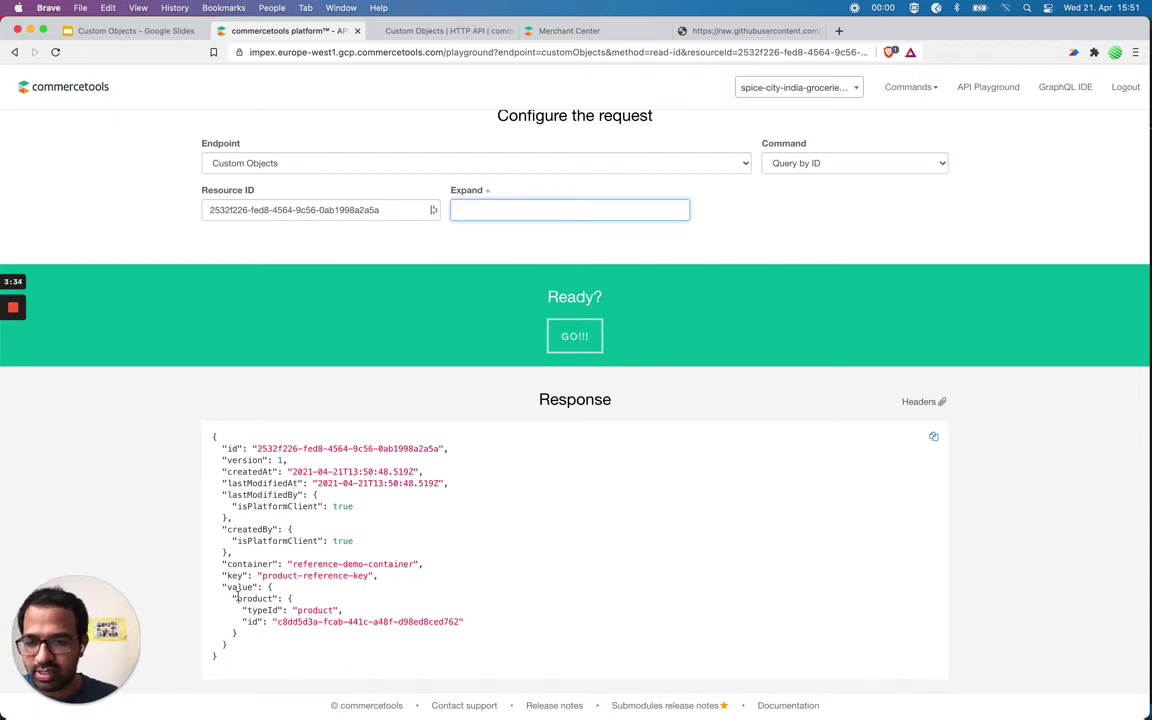
{"action": "left_click_drag", "start_coordinate": [226, 591], "coordinate": [266, 624]}
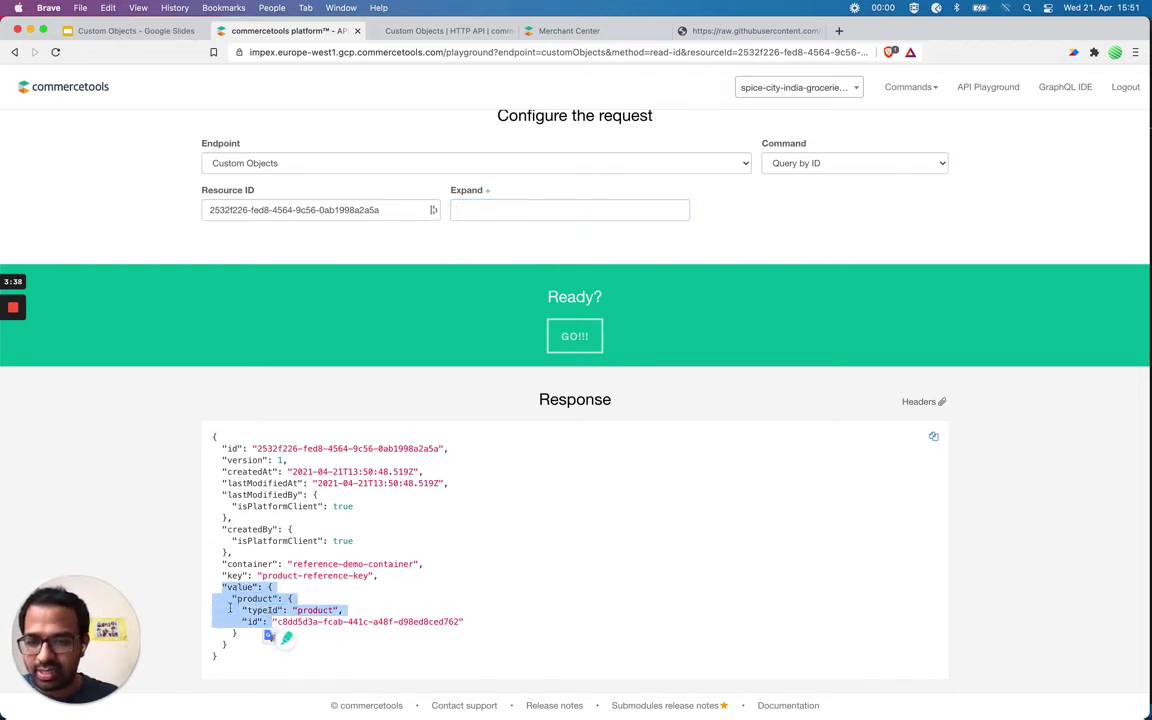
{"action": "left_click", "coordinate": [448, 186]}
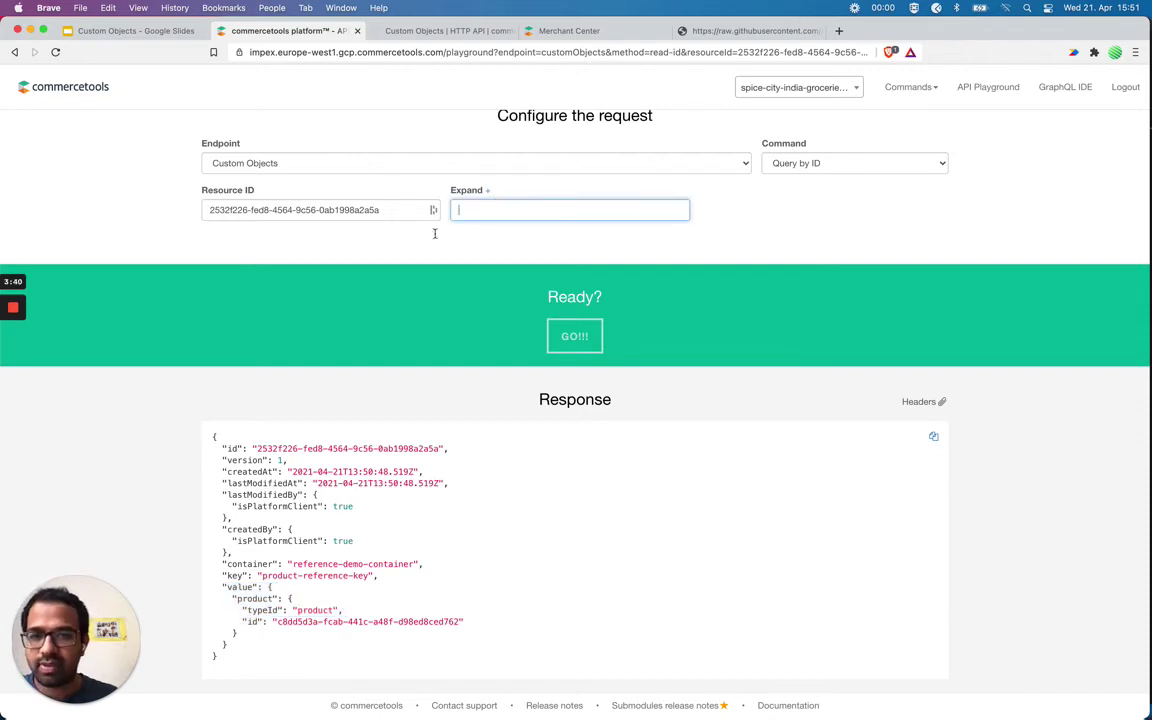
{"action": "type", "text": "value"}
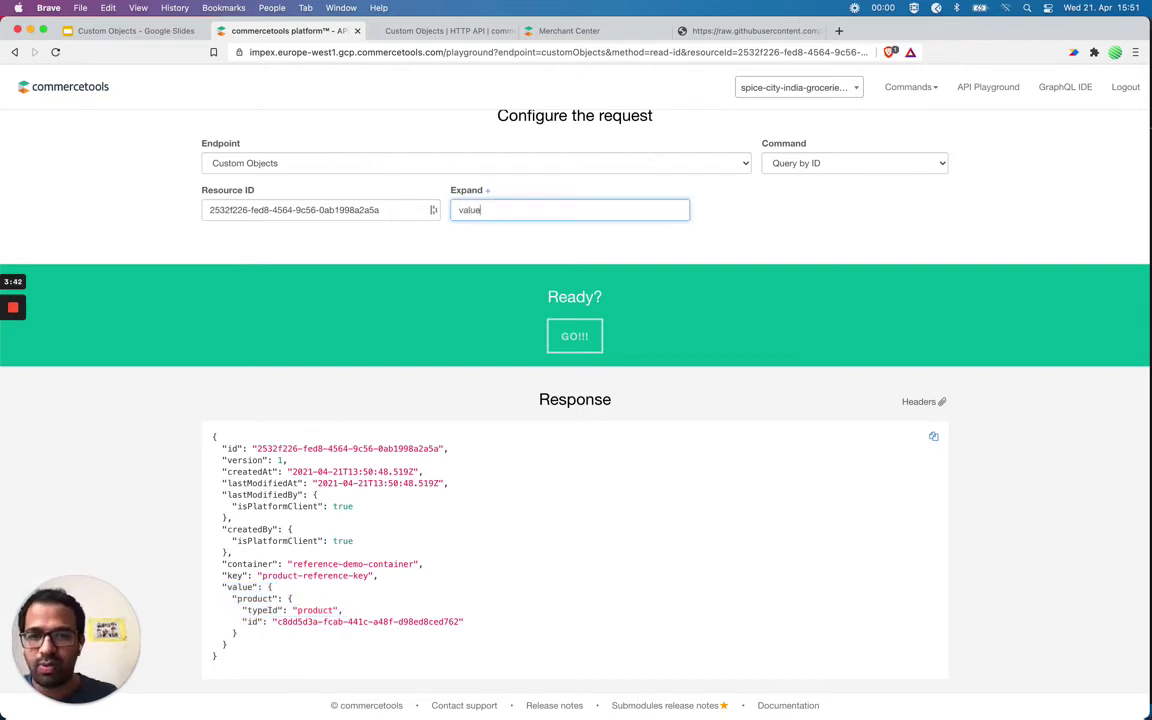
{"action": "type", "text": ".product.id"}
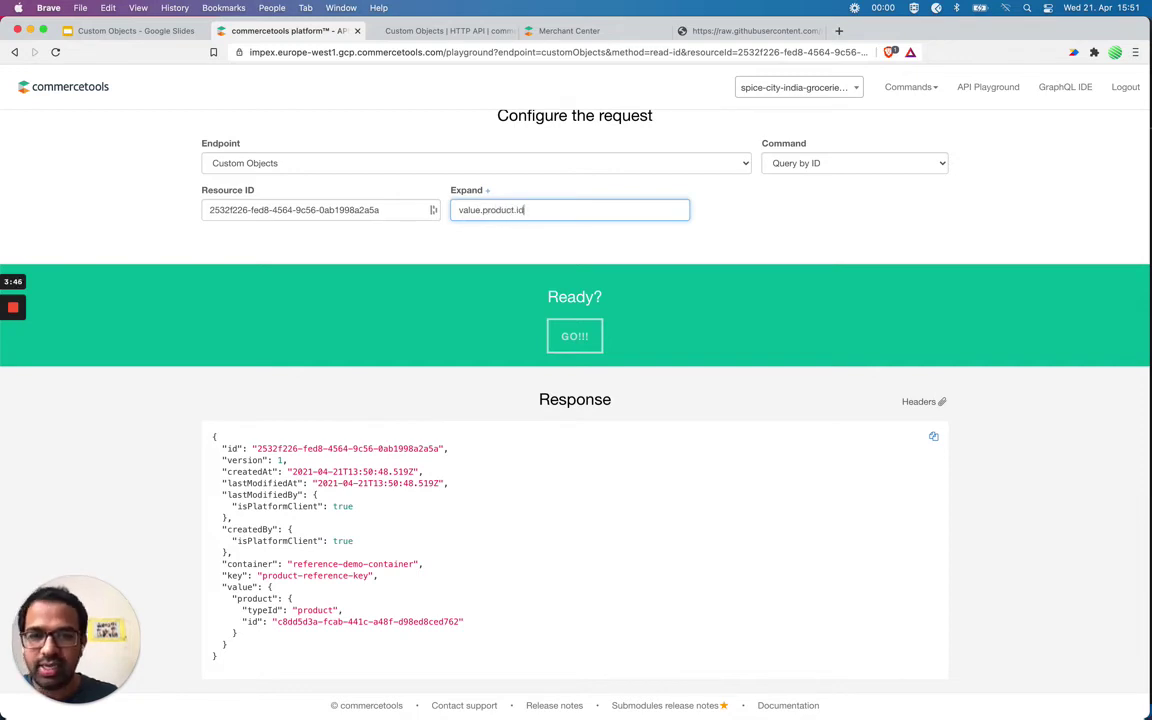
{"action": "left_click", "coordinate": [572, 336]}
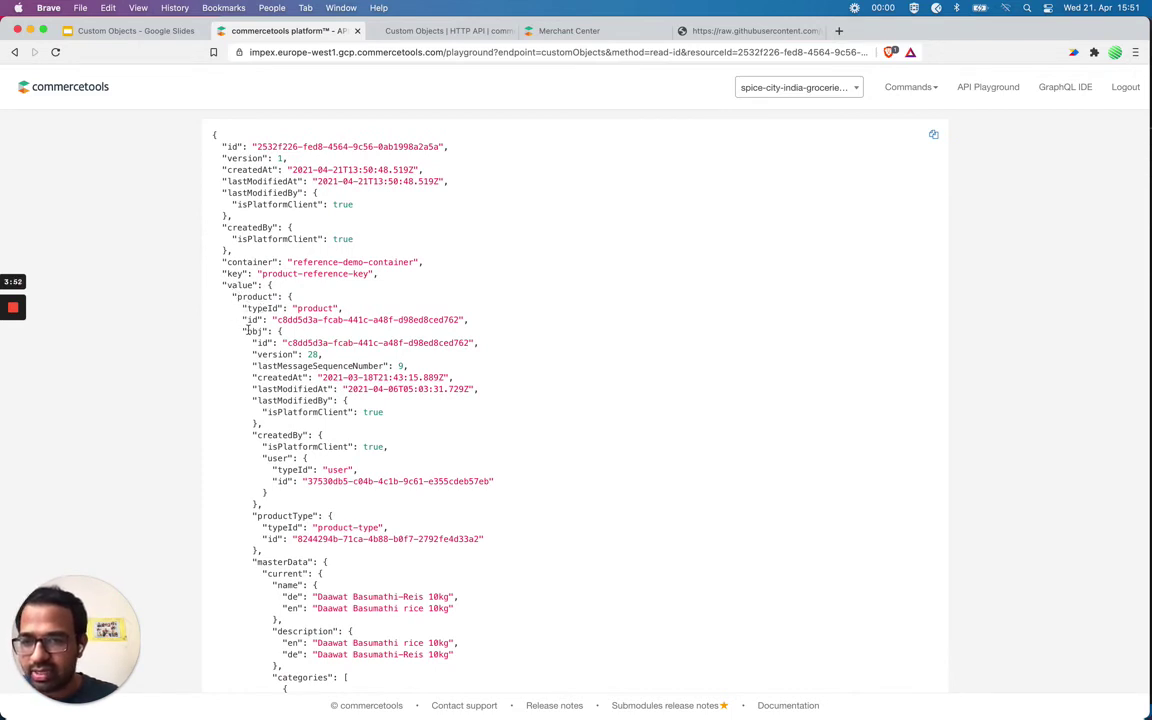
{"action": "scroll", "coordinate": [248, 330], "scroll_direction": "down", "scroll_amount": 3}
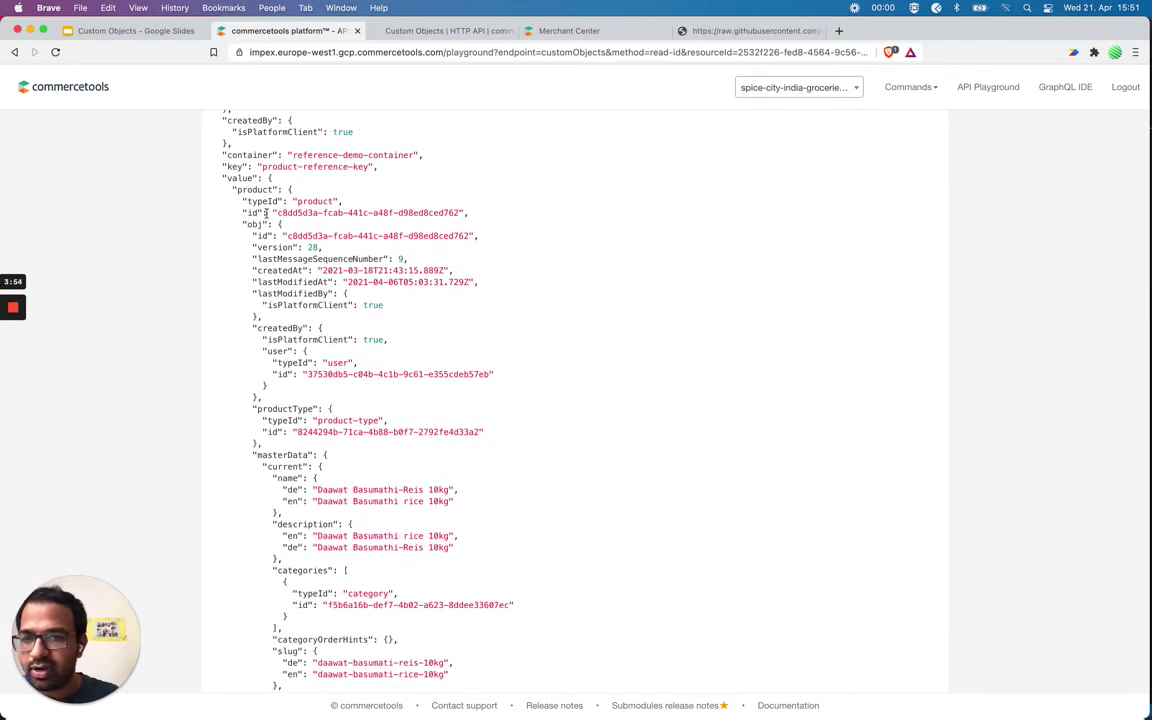
{"action": "scroll", "coordinate": [265, 258], "scroll_direction": "down", "scroll_amount": 6}
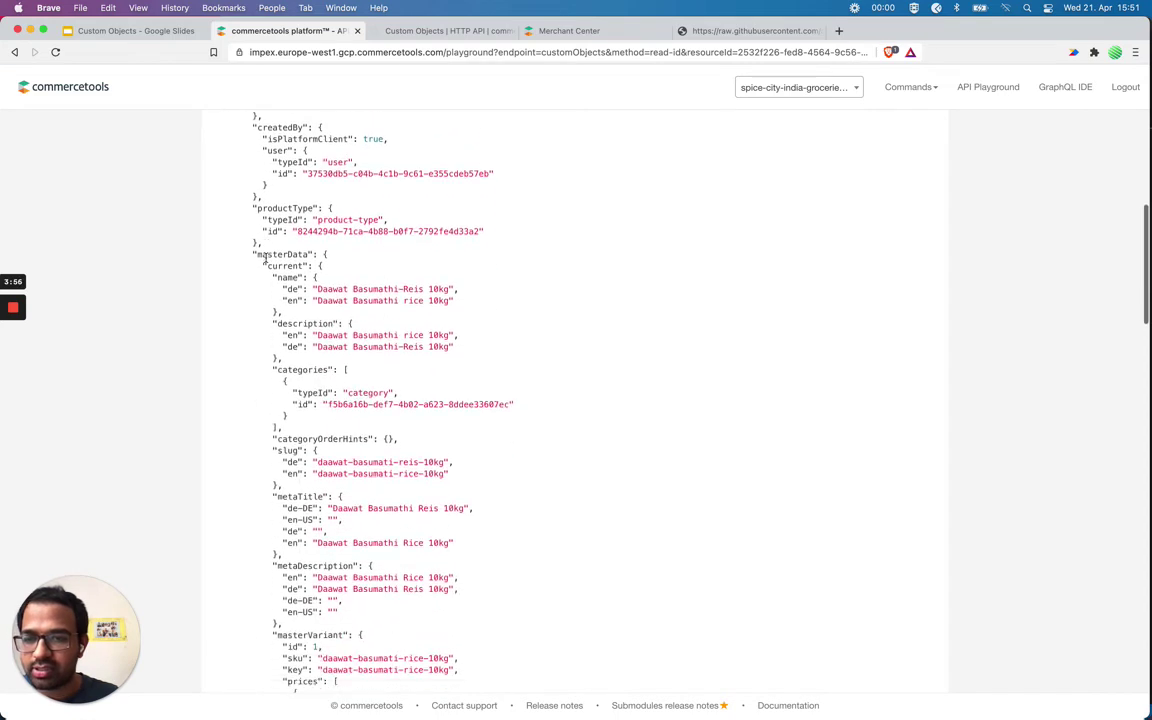
{"action": "left_click_drag", "start_coordinate": [318, 300], "coordinate": [457, 302]}
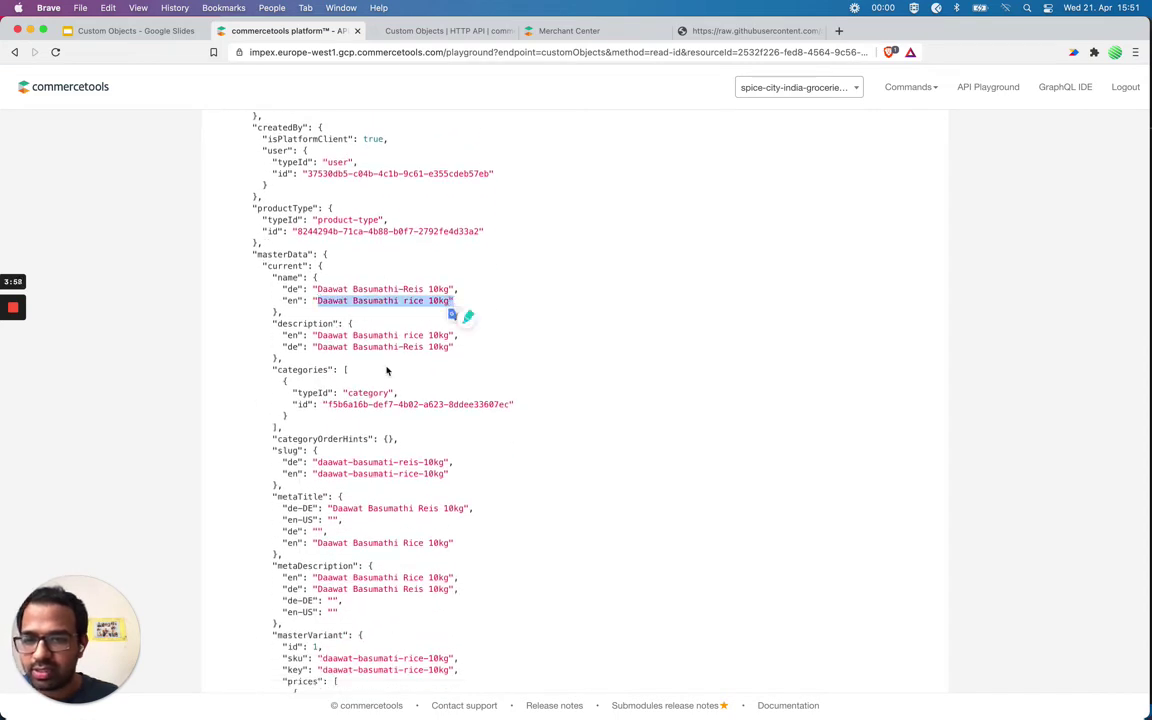
{"action": "scroll", "coordinate": [335, 340], "scroll_direction": "down", "scroll_amount": 3}
{"action": "left_click_drag", "start_coordinate": [322, 311], "coordinate": [442, 326]}
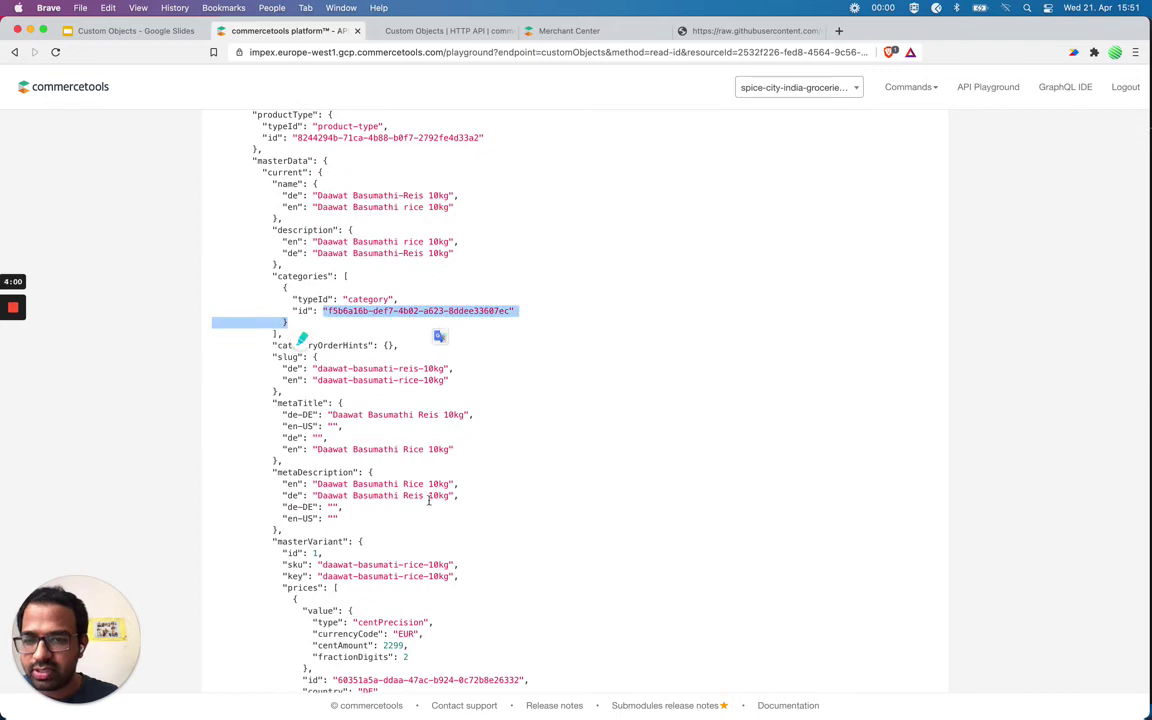
{"action": "scroll", "coordinate": [430, 521], "scroll_direction": "down", "scroll_amount": 4}
{"action": "left_click", "coordinate": [527, 440]}
{"action": "scroll", "coordinate": [335, 414], "scroll_direction": "down", "scroll_amount": 20}
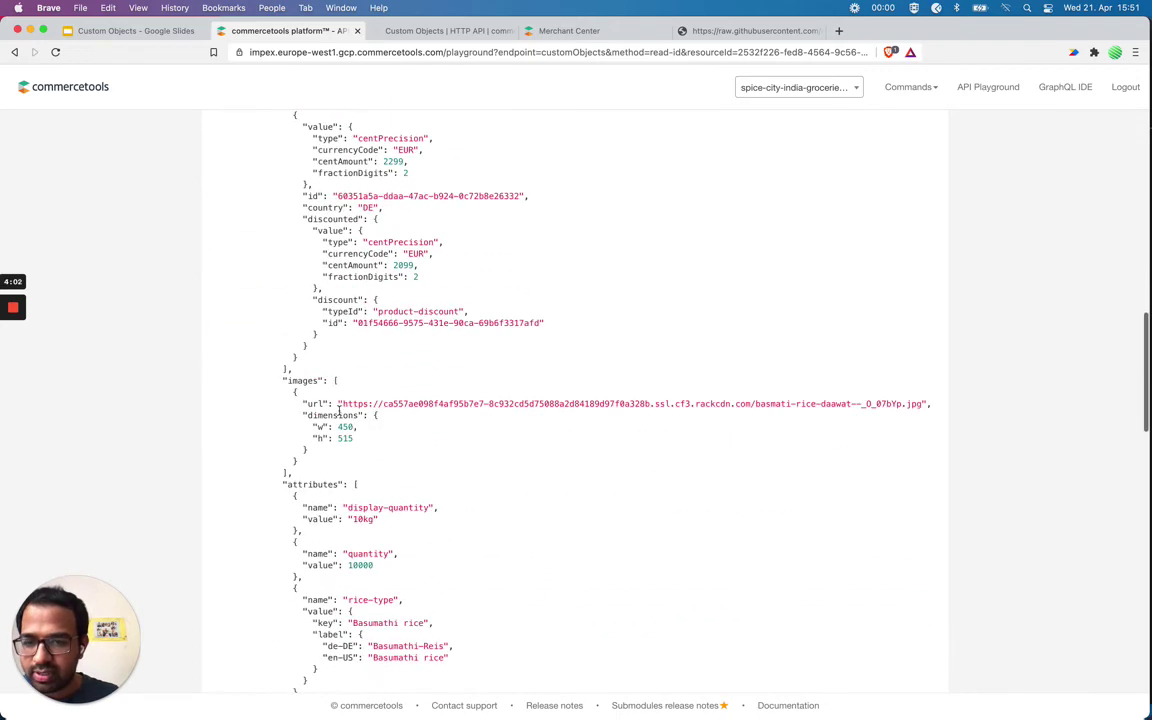
{"action": "scroll", "coordinate": [338, 412], "scroll_direction": "down", "scroll_amount": 20}
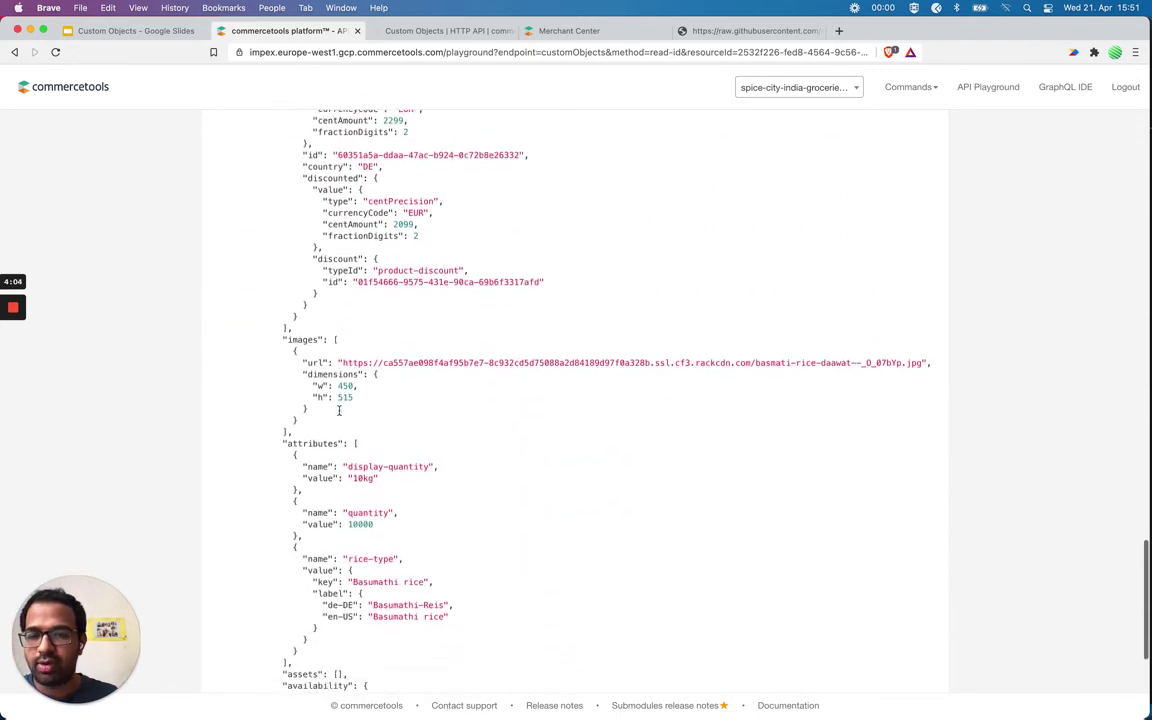
{"action": "scroll", "coordinate": [340, 414], "scroll_direction": "up", "scroll_amount": 20}
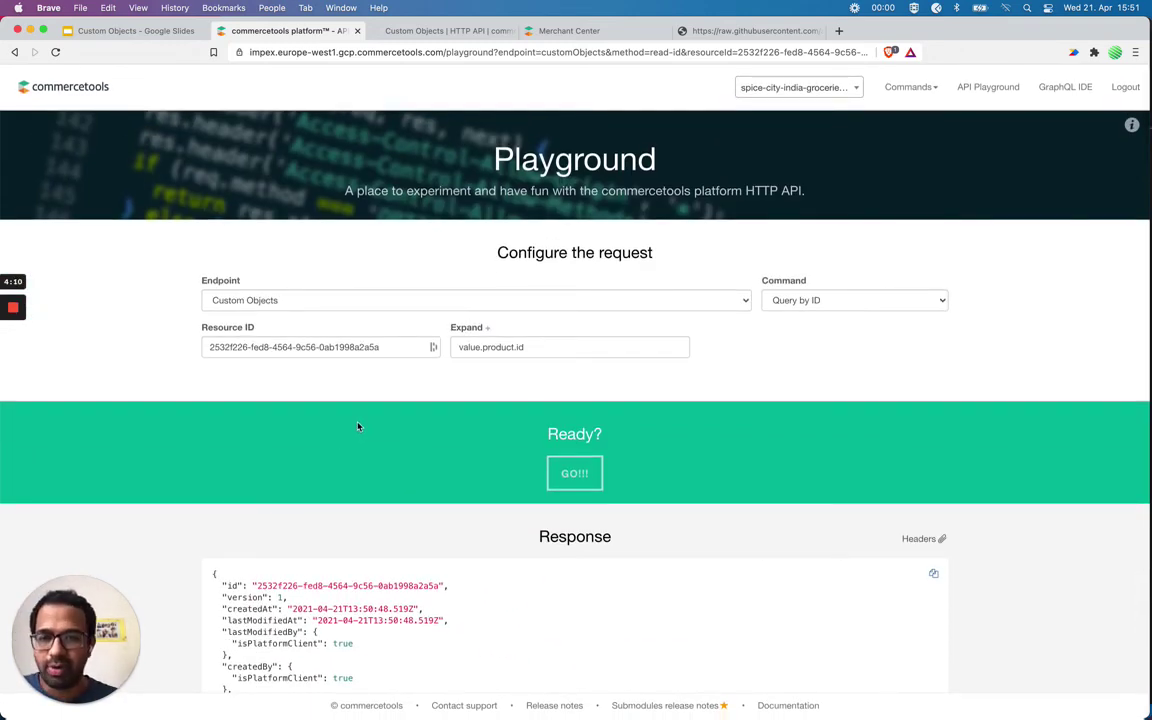
- Remove the expansion path and rerun the query without expansion
{"action": "left_click_drag", "start_coordinate": [532, 350], "coordinate": [455, 348]}
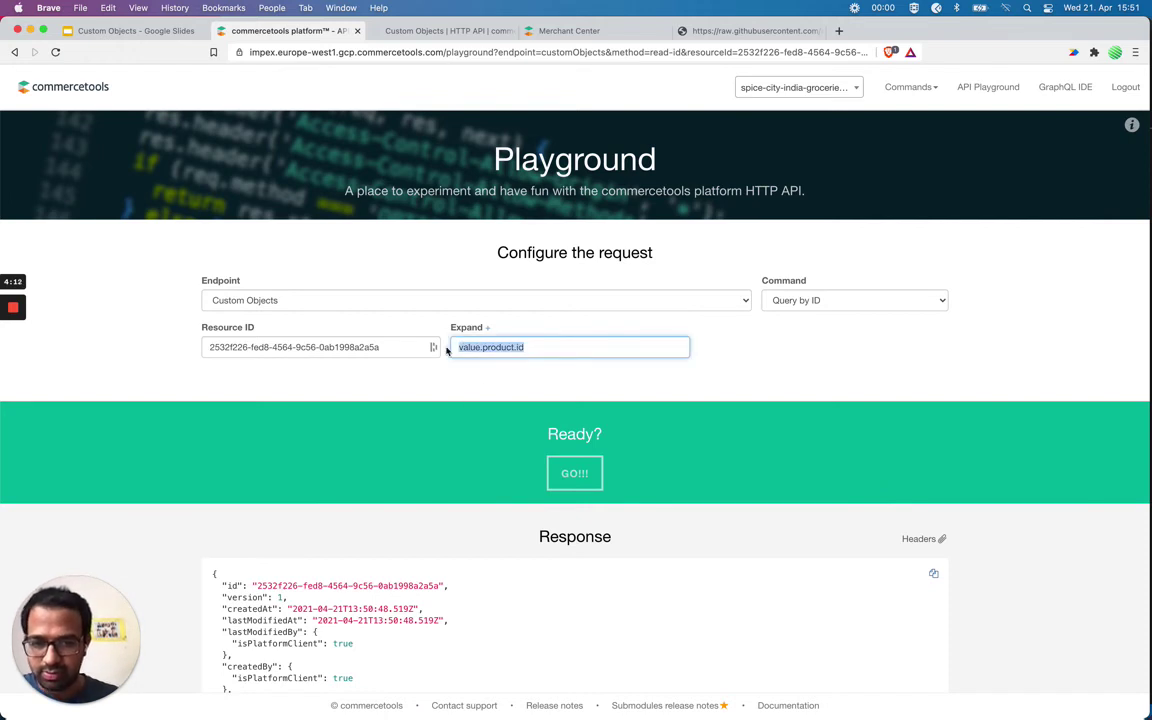
{"action": "key", "text": "BackSpace"}
{"action": "left_click", "coordinate": [574, 473]}
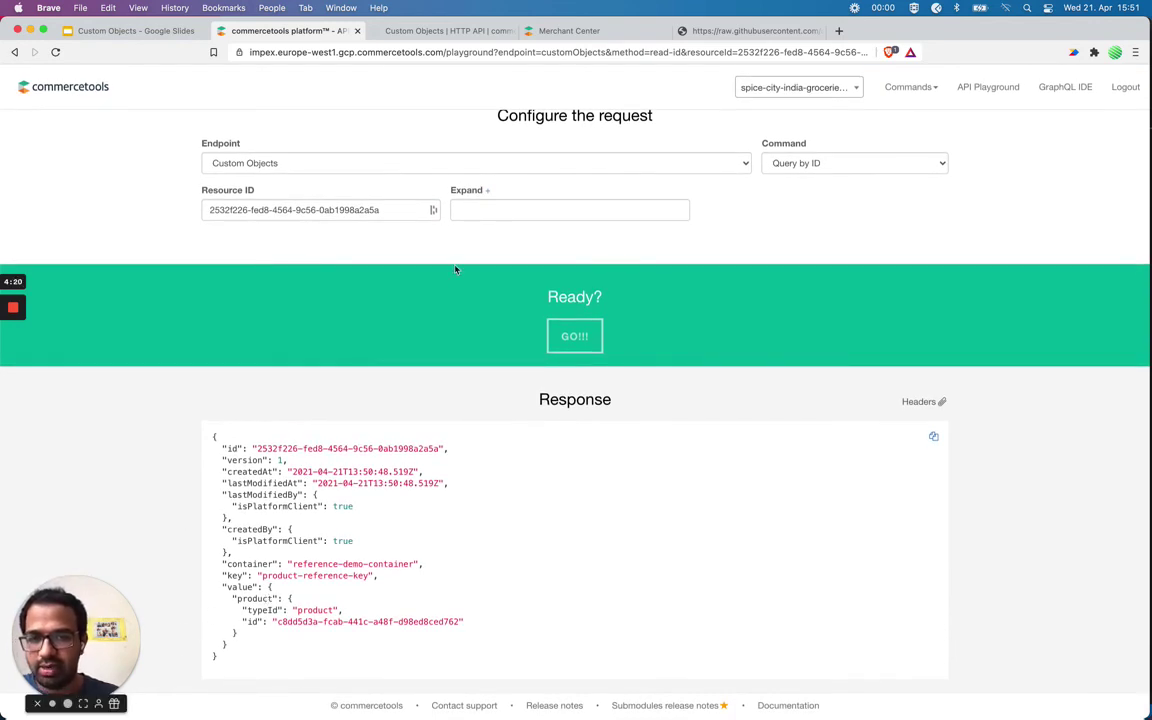
- Re-add value.product.id expansion, resend, and browse the embedded Daawat Basumathi rice product data
{"action": "left_click", "coordinate": [468, 209]}
{"action": "type", "text": "value.product.id"}
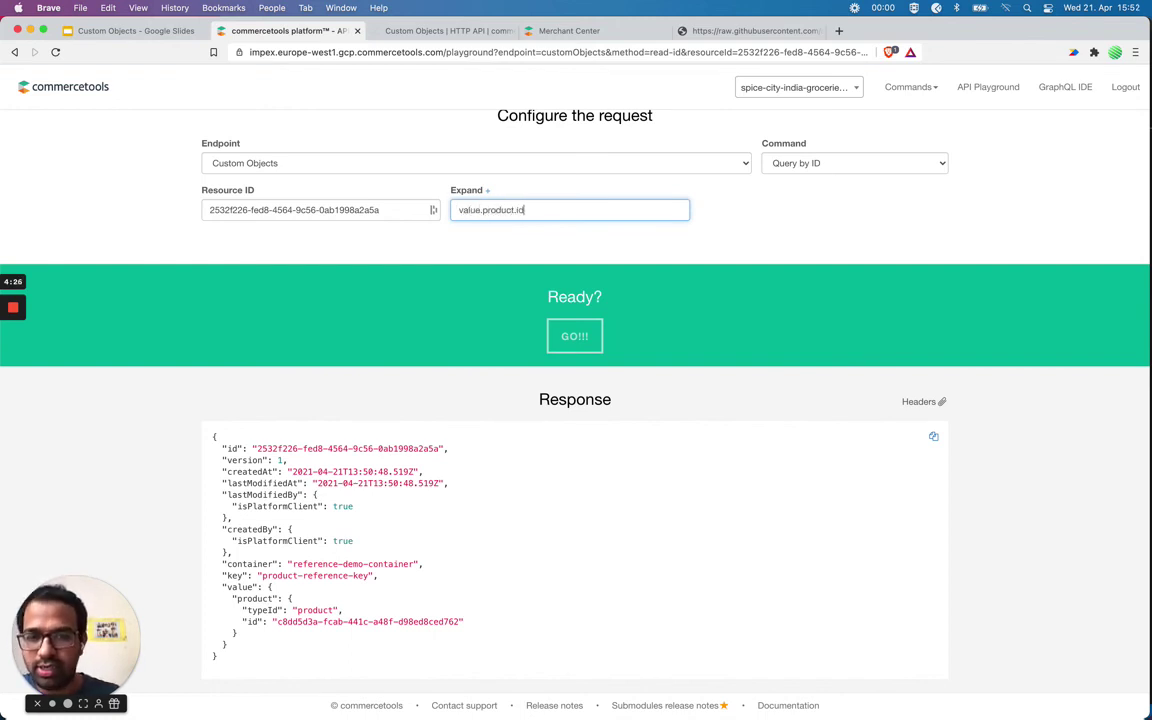
{"action": "left_click", "coordinate": [572, 337]}
{"action": "scroll", "coordinate": [333, 573], "scroll_direction": "down", "scroll_amount": 5}
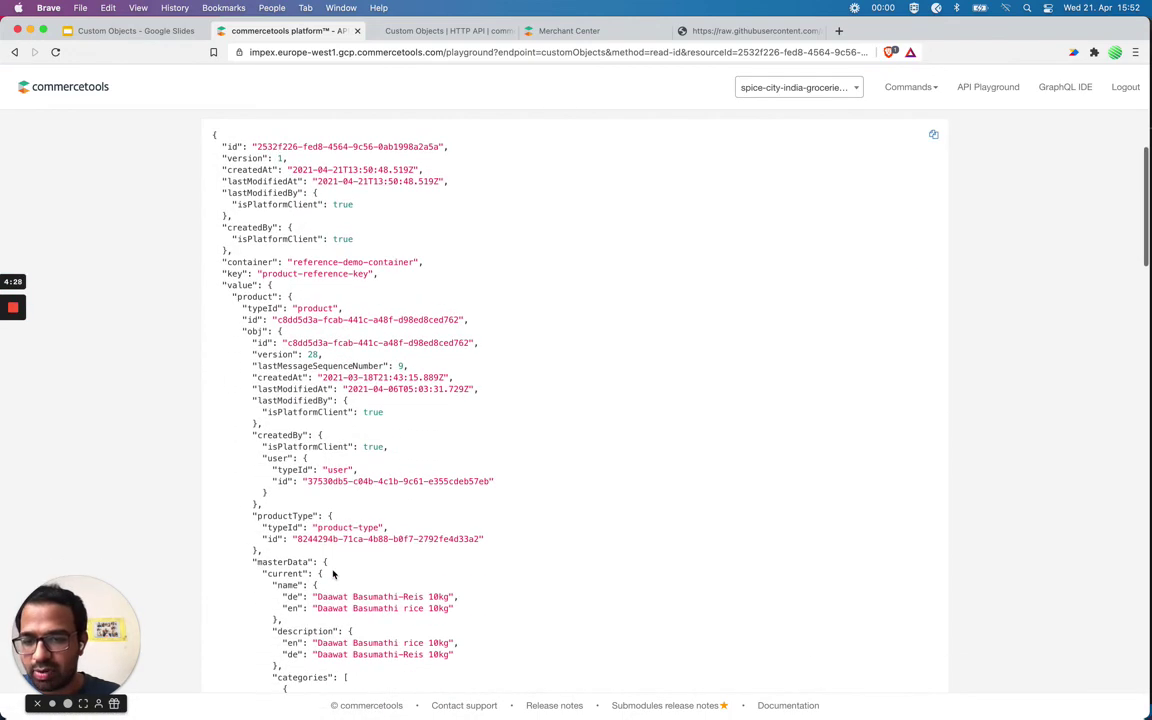
{"action": "scroll", "coordinate": [263, 381], "scroll_direction": "down", "scroll_amount": 5}
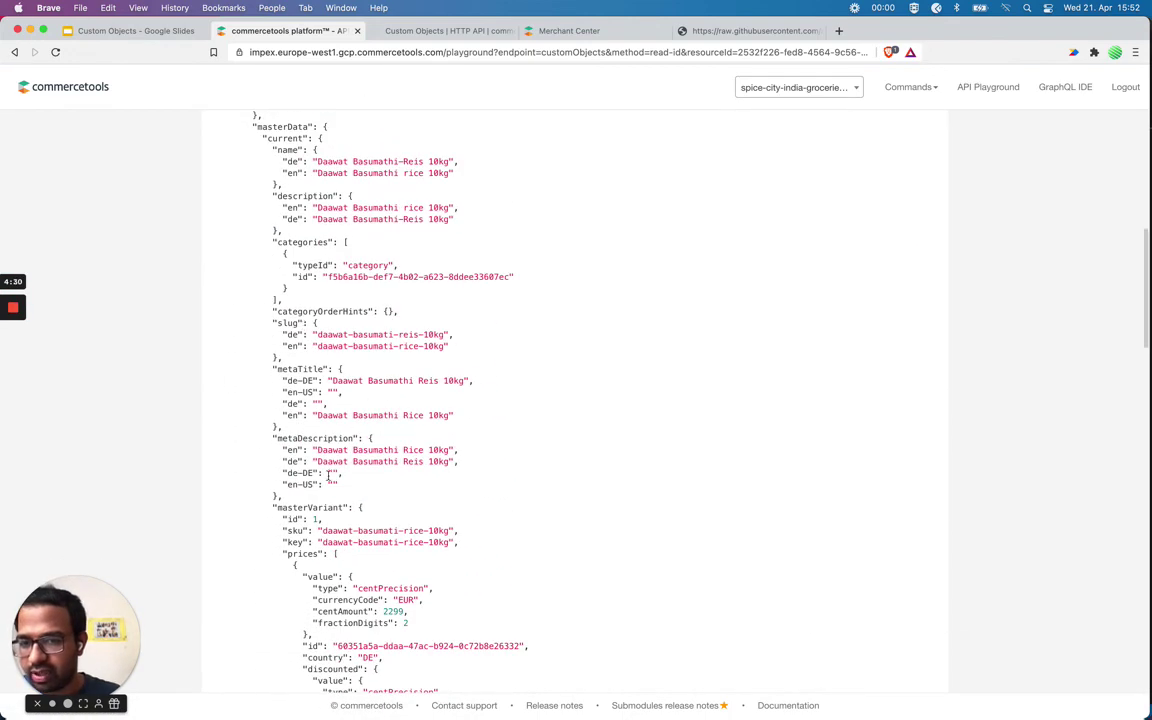
{"action": "scroll", "coordinate": [328, 475], "scroll_direction": "down", "scroll_amount": 20}
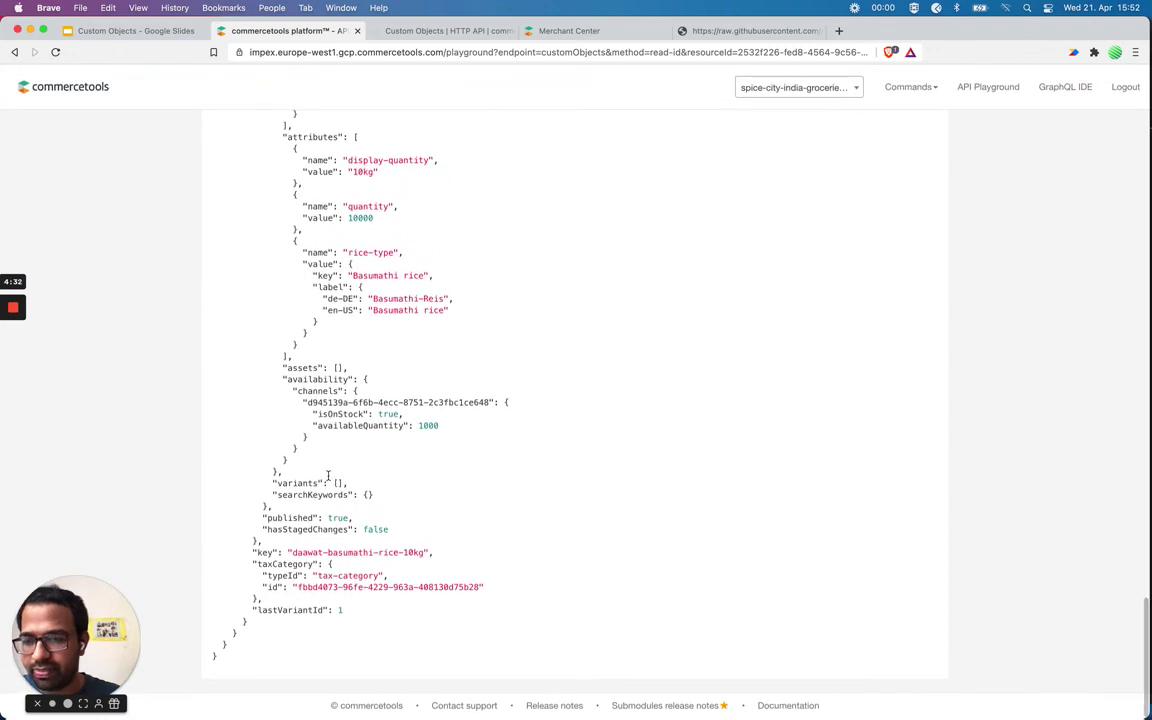
{"action": "scroll", "coordinate": [328, 475], "scroll_direction": "up", "scroll_amount": 20}
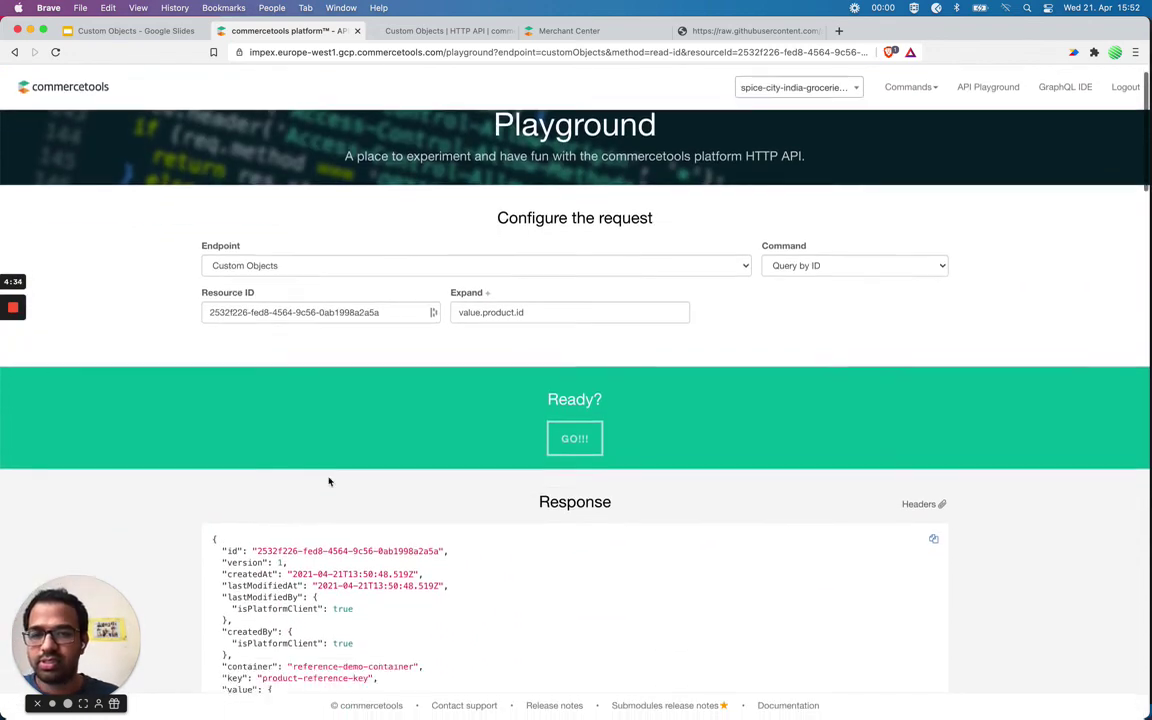
{"action": "scroll", "coordinate": [328, 481], "scroll_direction": "down", "scroll_amount": 6}
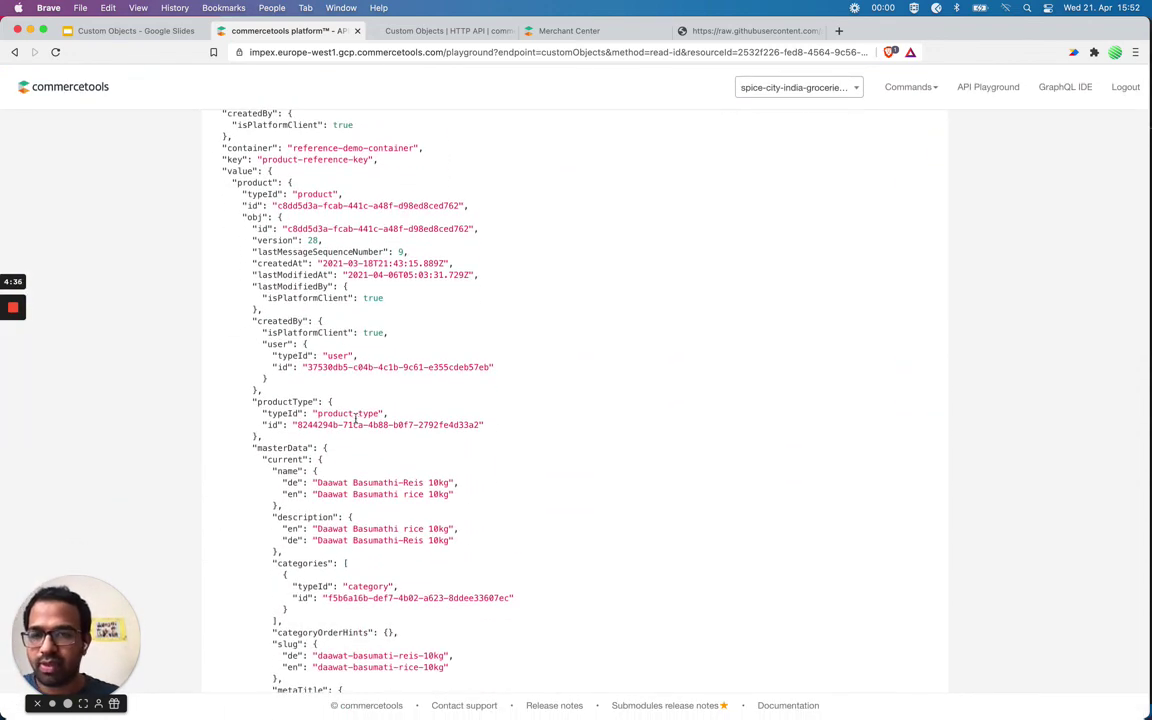
{"action": "scroll", "coordinate": [356, 420], "scroll_direction": "up", "scroll_amount": 7}
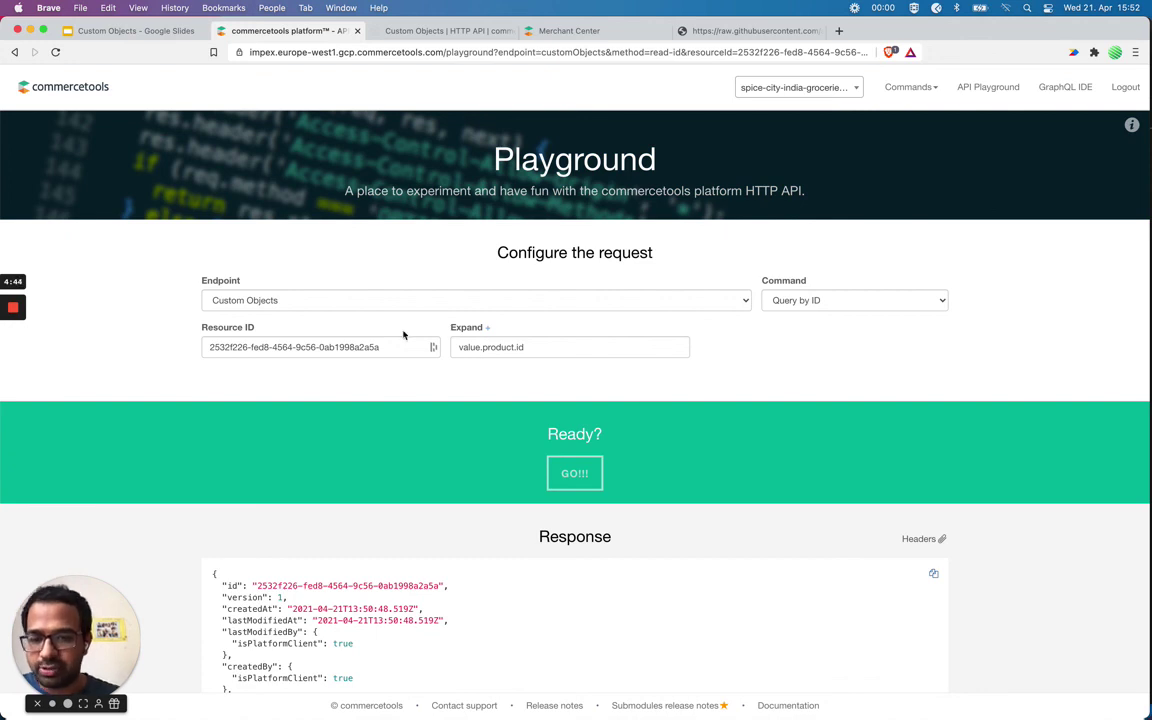
{"action": "scroll", "coordinate": [388, 376], "scroll_direction": "down", "scroll_amount": 2}
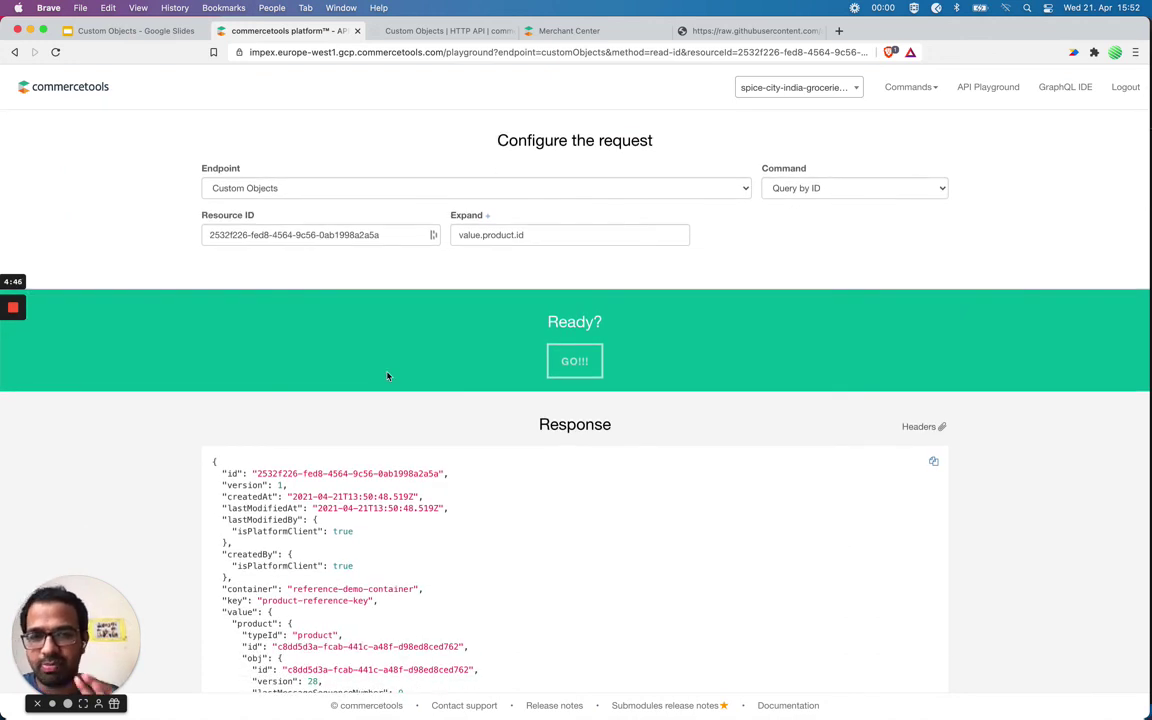